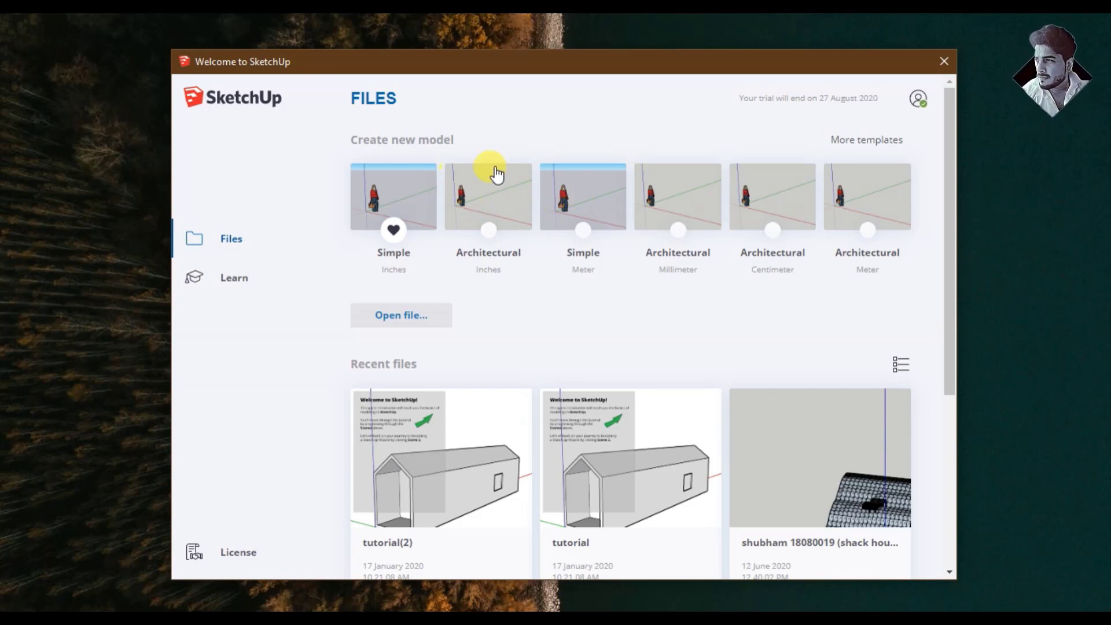
Create a new model from the Architectural (Inches) template.
left_click(484, 196)
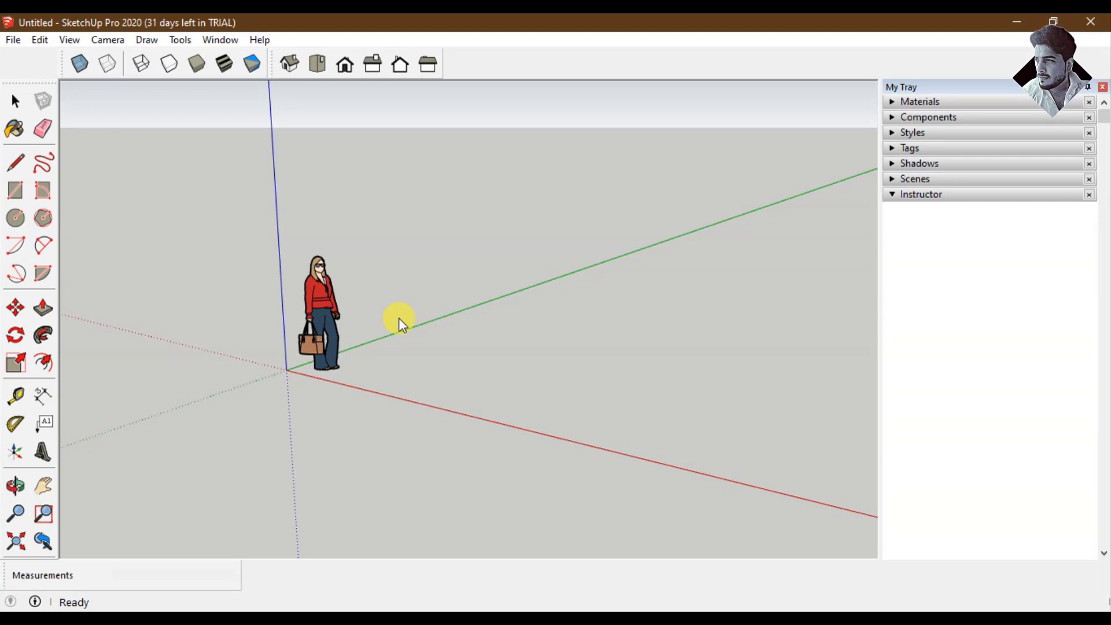
Orbit around the scale figure, then bring up Model Info's Units page (Architectural, inches, 1/16") beside the model.
middle_click_drag(495, 369, 328, 458)
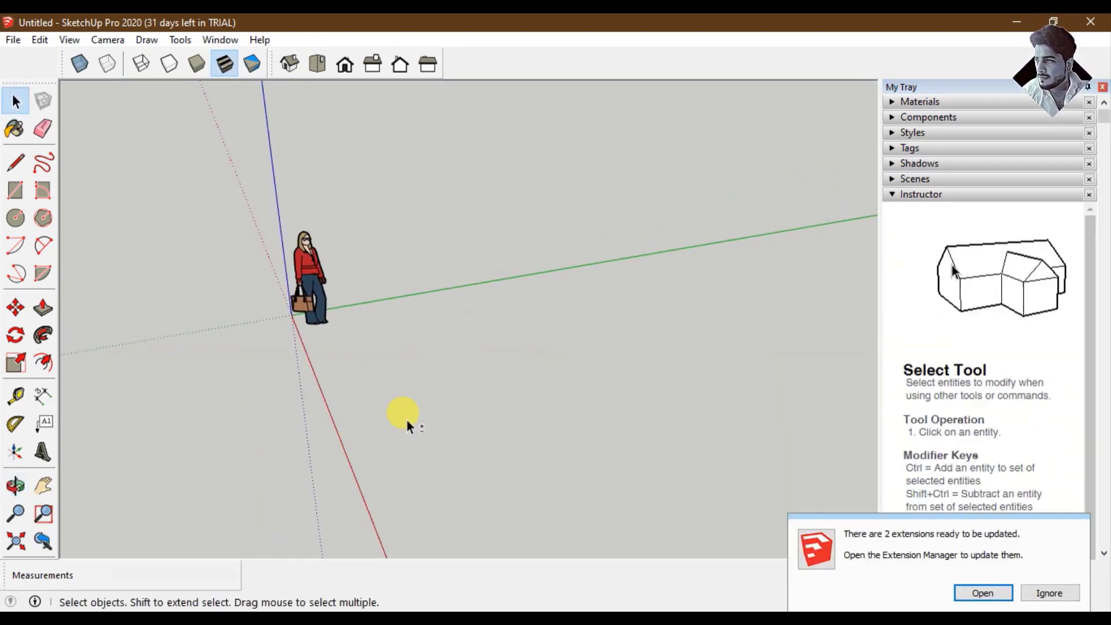
mouse_move(402, 414)
middle_mouse_down()
mouse_move(280, 409)
mouse_move(310, 424)
mouse_move(342, 416)
middle_mouse_up()
left_click(213, 39)
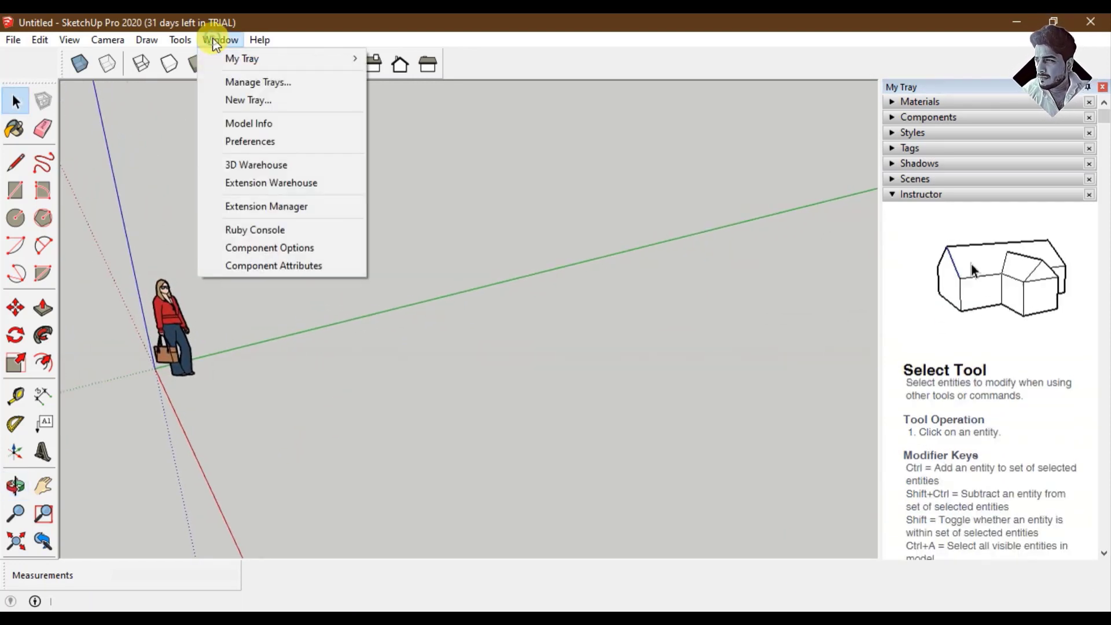
left_click(249, 123)
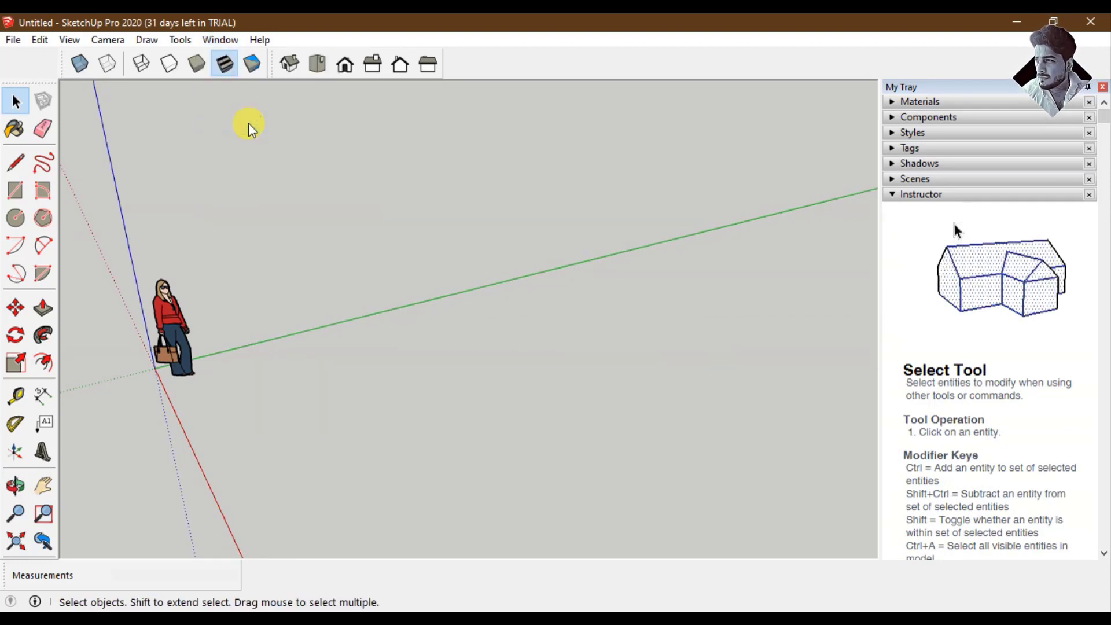
left_click_drag(307, 32, 226, 49)
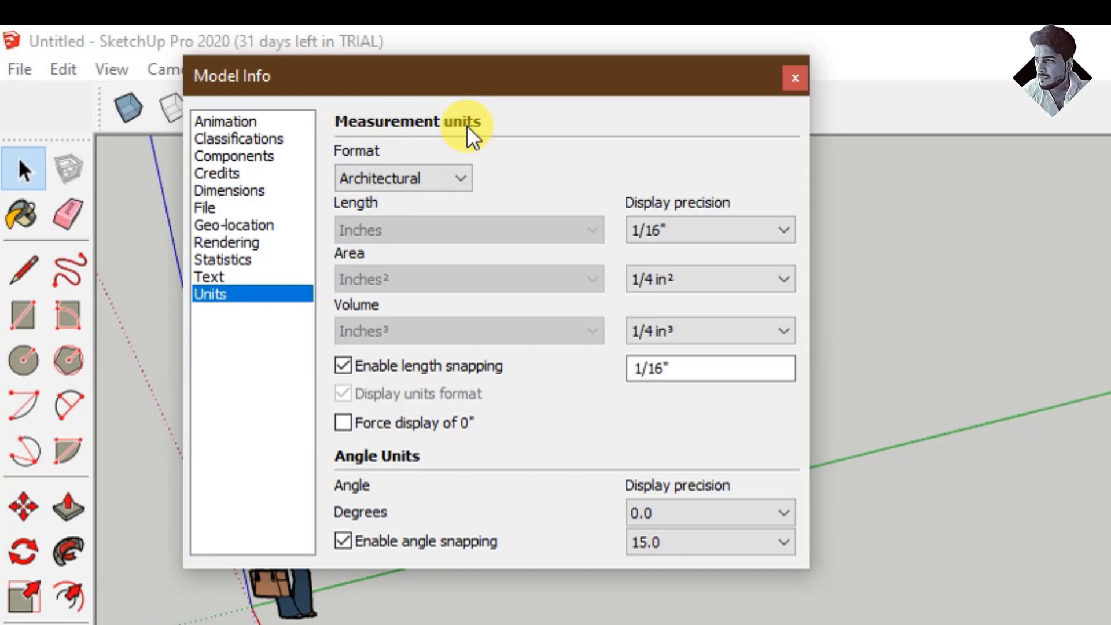
left_click(431, 180)
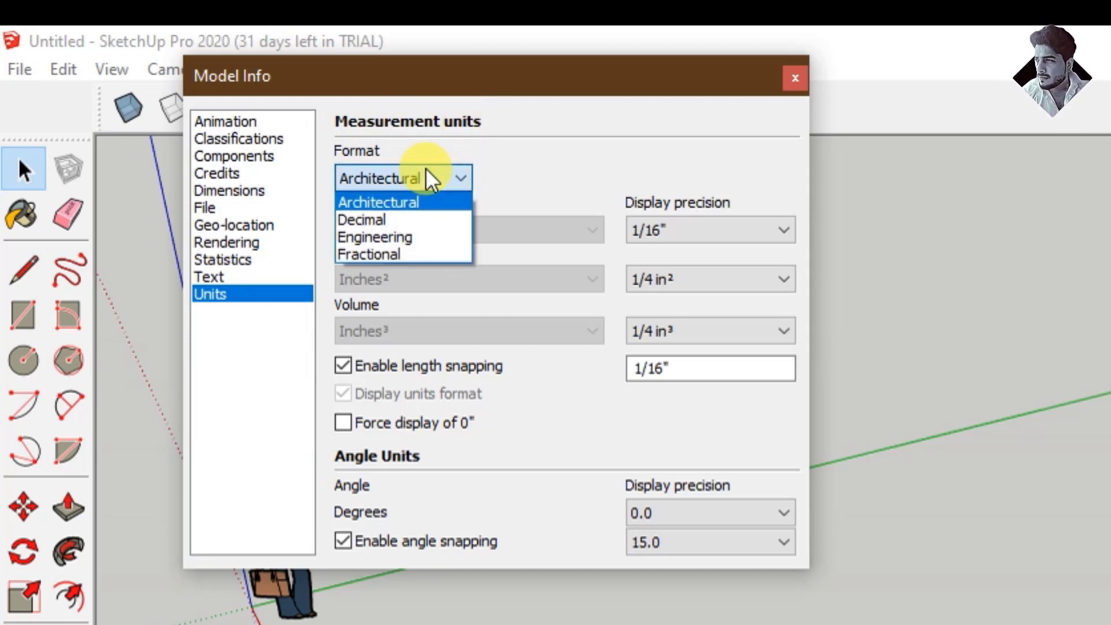
left_click(430, 178)
left_click(428, 177)
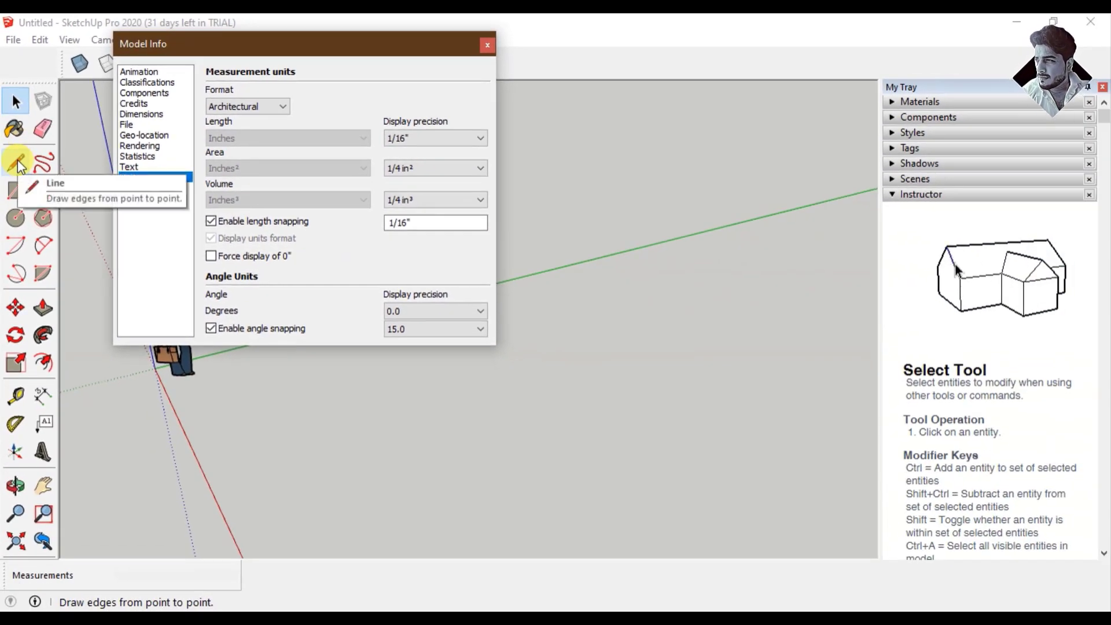
Draw a 15-inch line on the ground near the scale figure and orbit to inspect it.
left_click(16, 164)
left_click(360, 444)
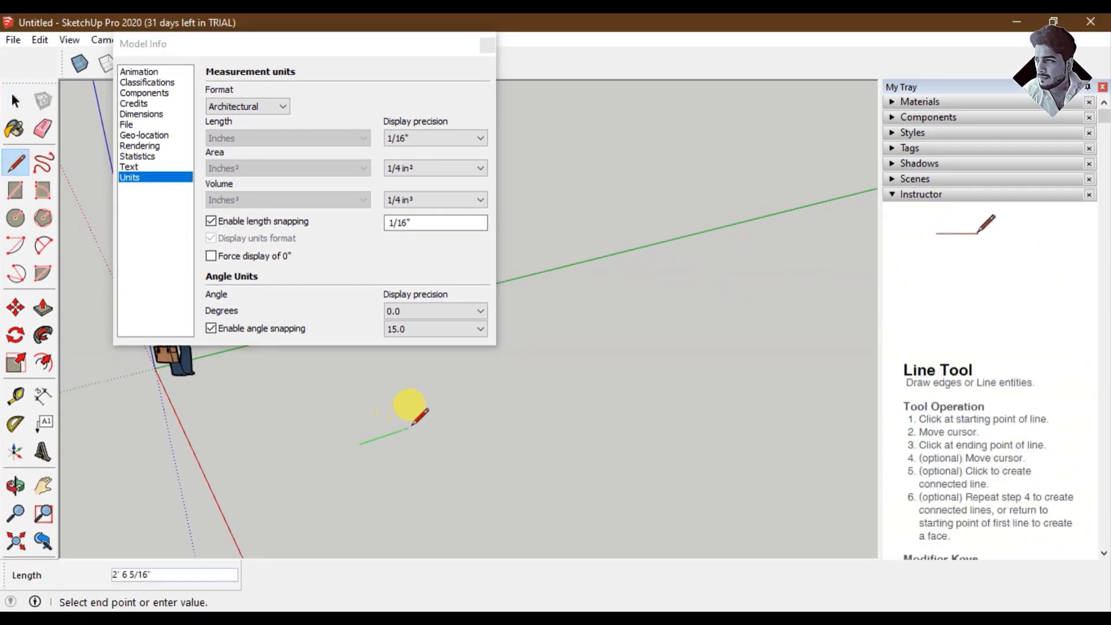
middle_click_drag(461, 410, 472, 384)
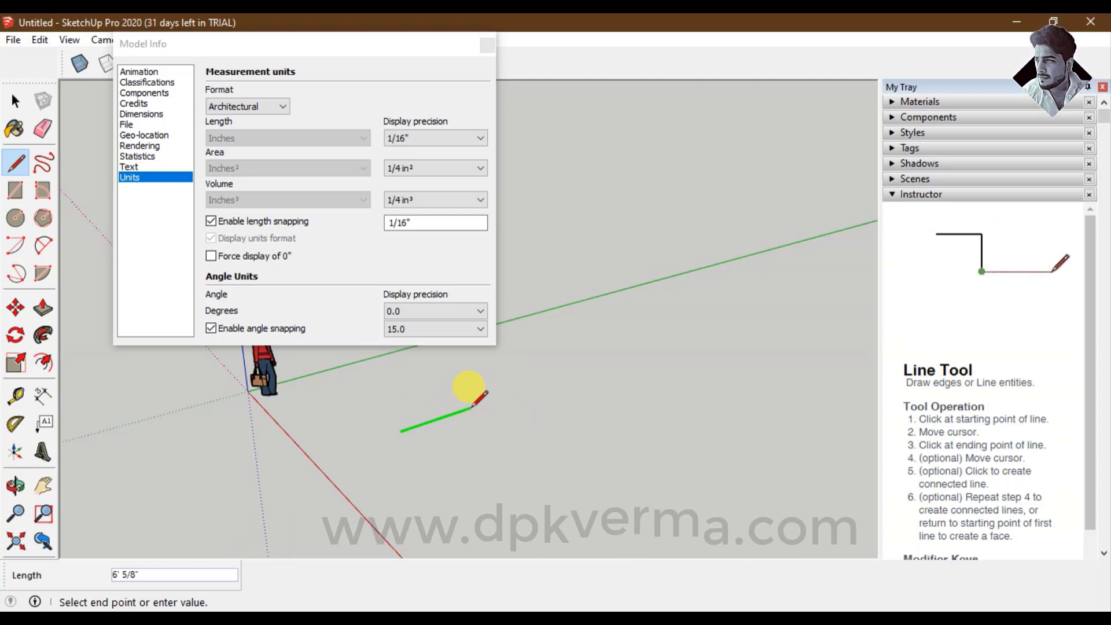
type("15")
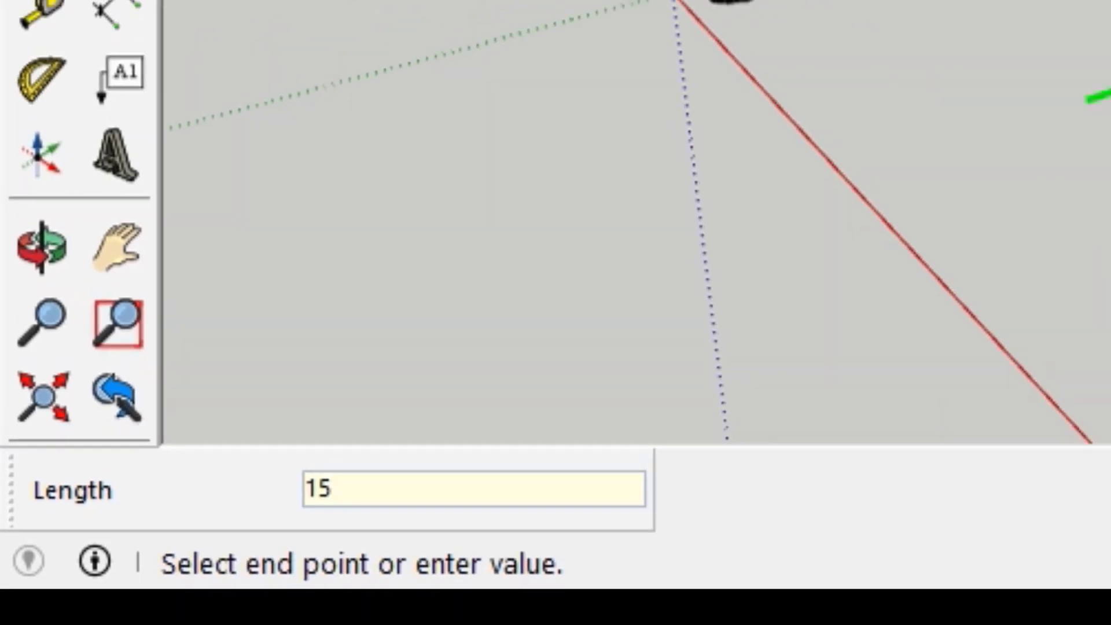
key("Return")
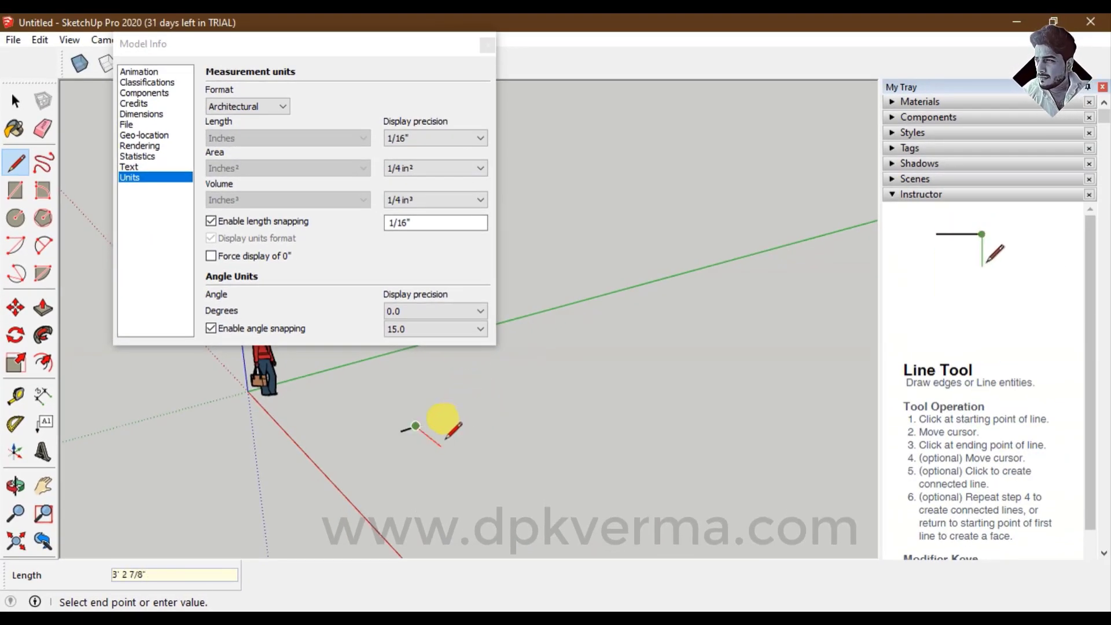
key("Escape")
scroll(408, 431, "up", 1)
scroll(409, 440, "up", 1)
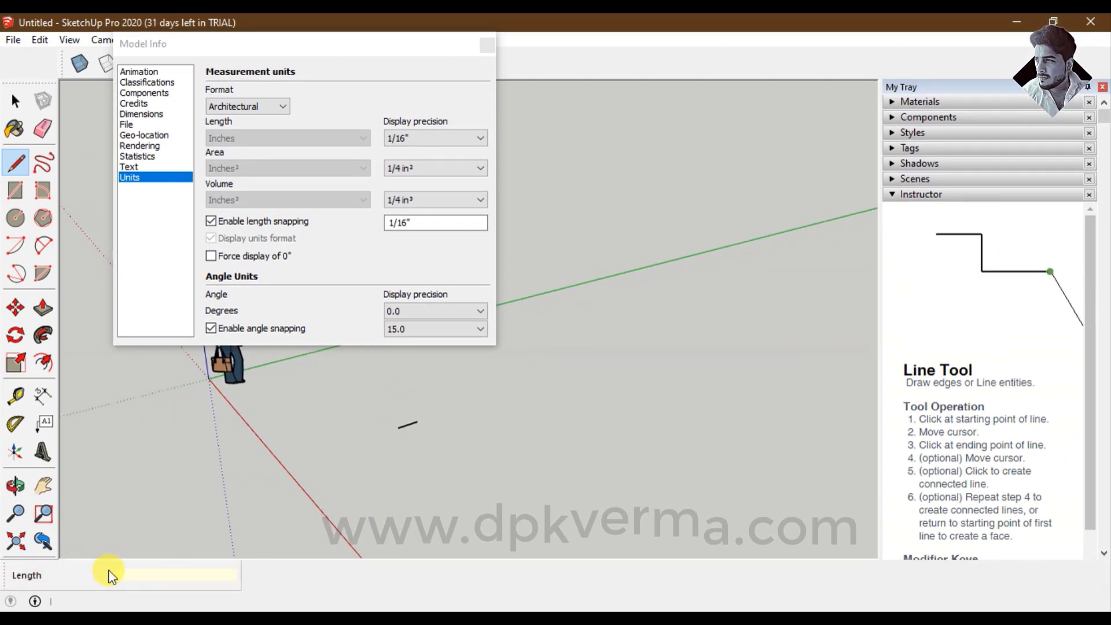
middle_click_drag(399, 475, 382, 447)
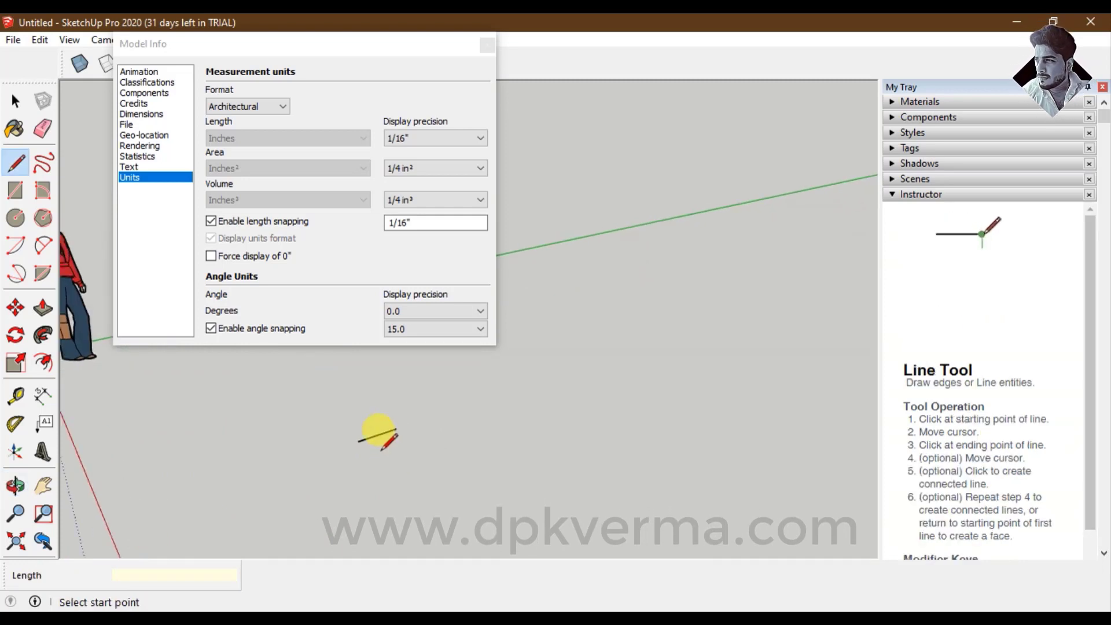
Switch units to Engineering feet and draw a 15-foot line along the green axis.
left_click(246, 107)
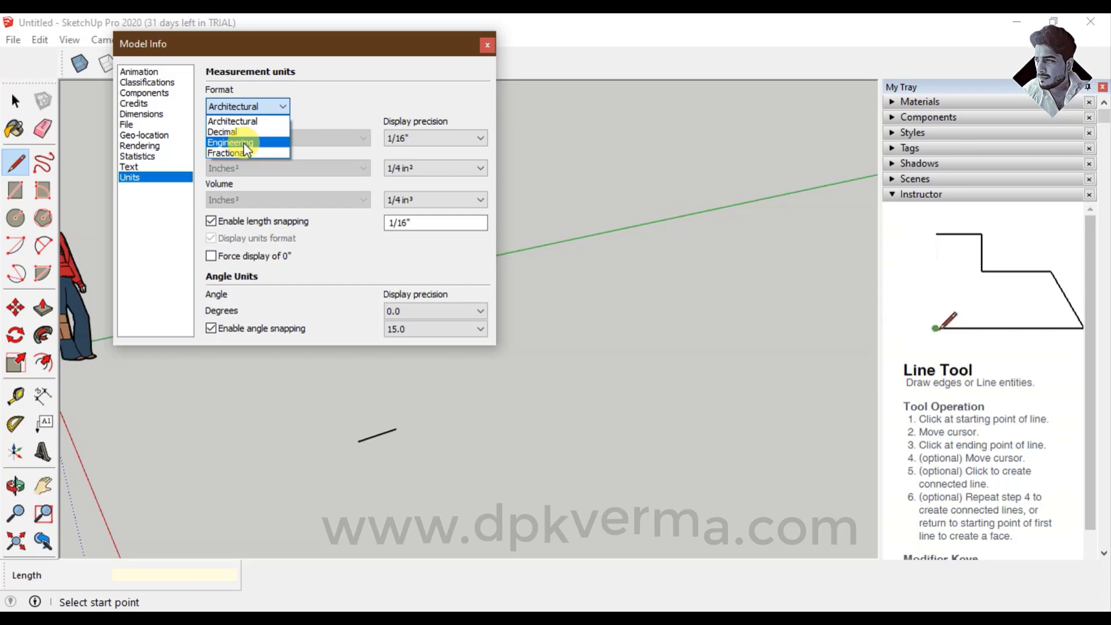
left_click(244, 142)
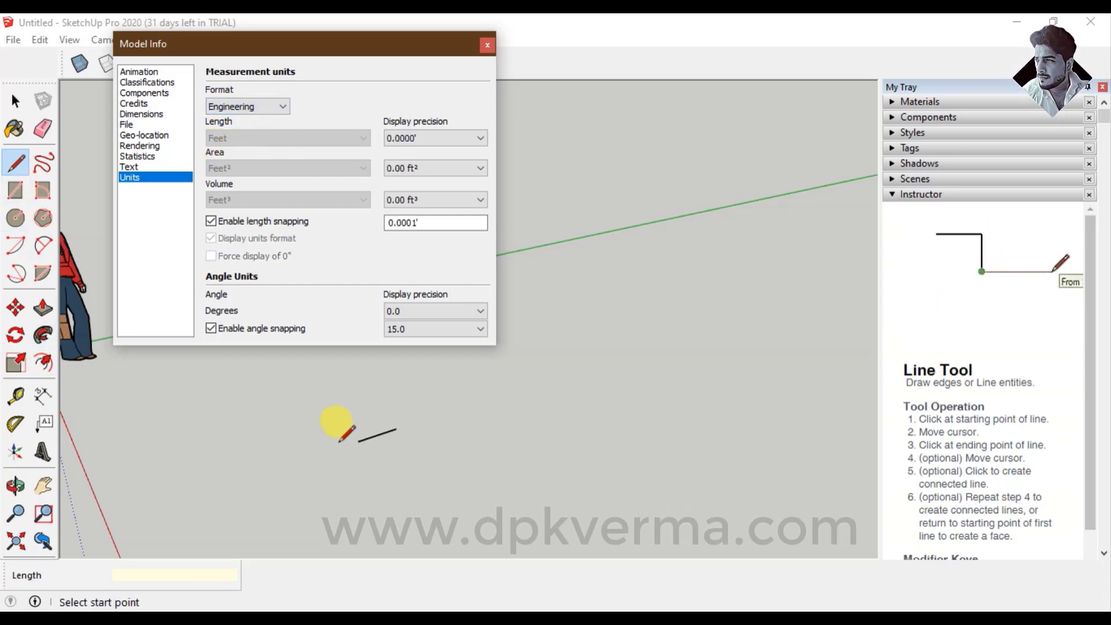
left_click(376, 469)
left_click(378, 489)
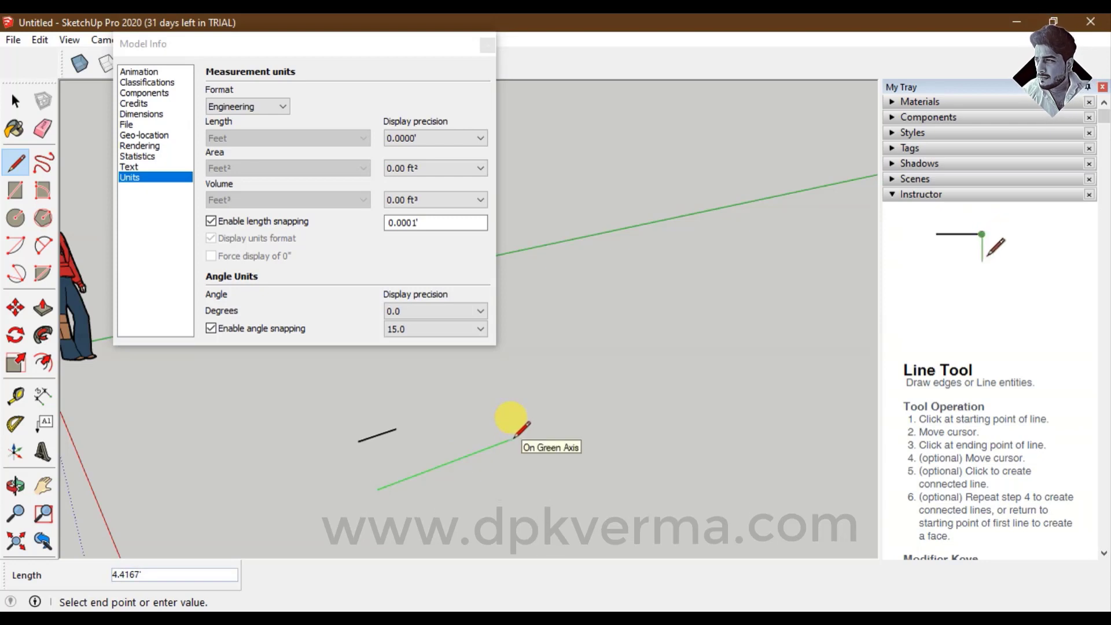
type("15")
key("Return")
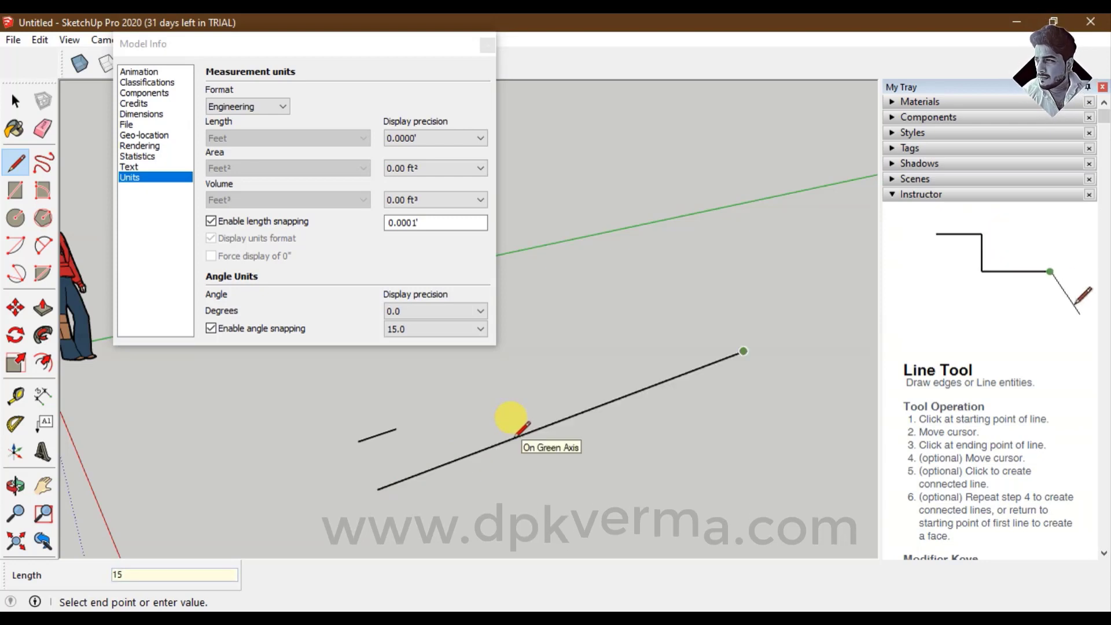
key("Escape")
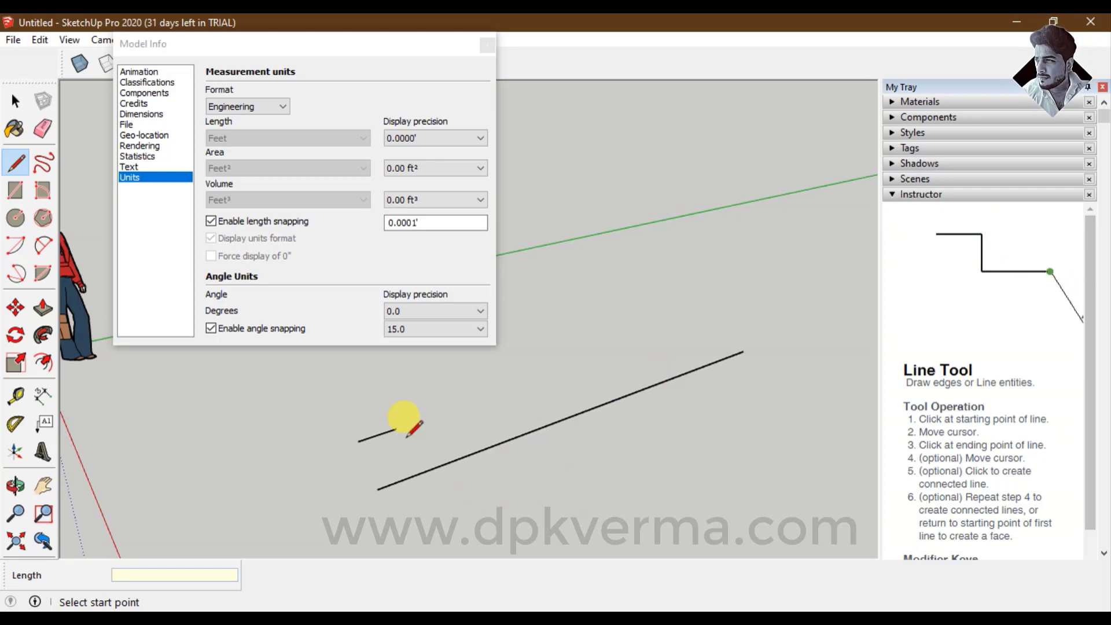
Dimension the short line (1.2500') and the long line (15').
left_click(46, 398)
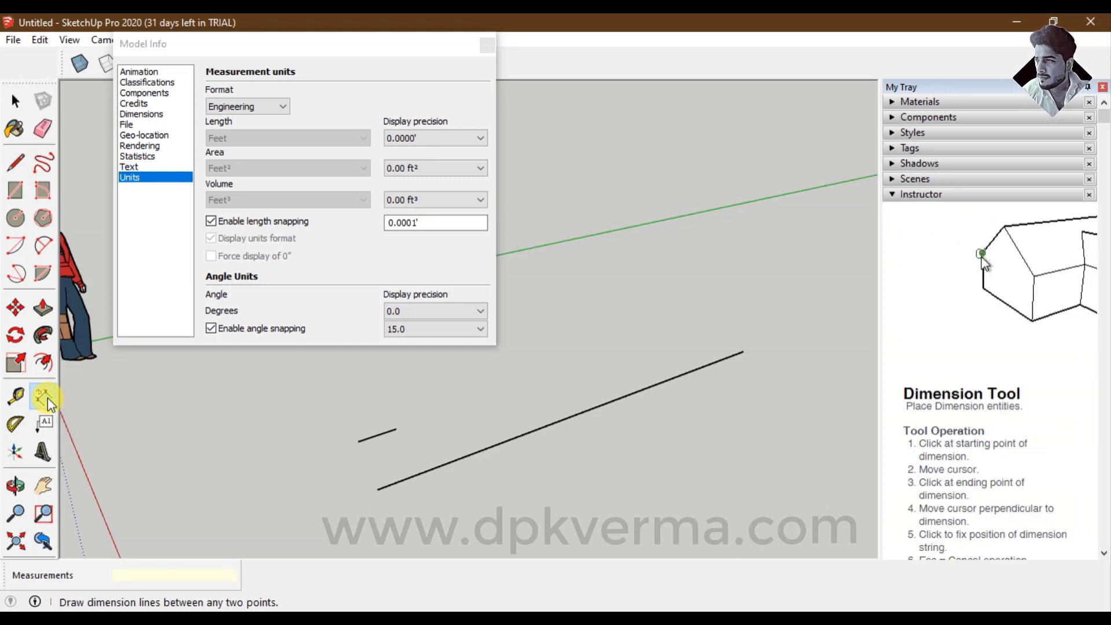
left_click(354, 443)
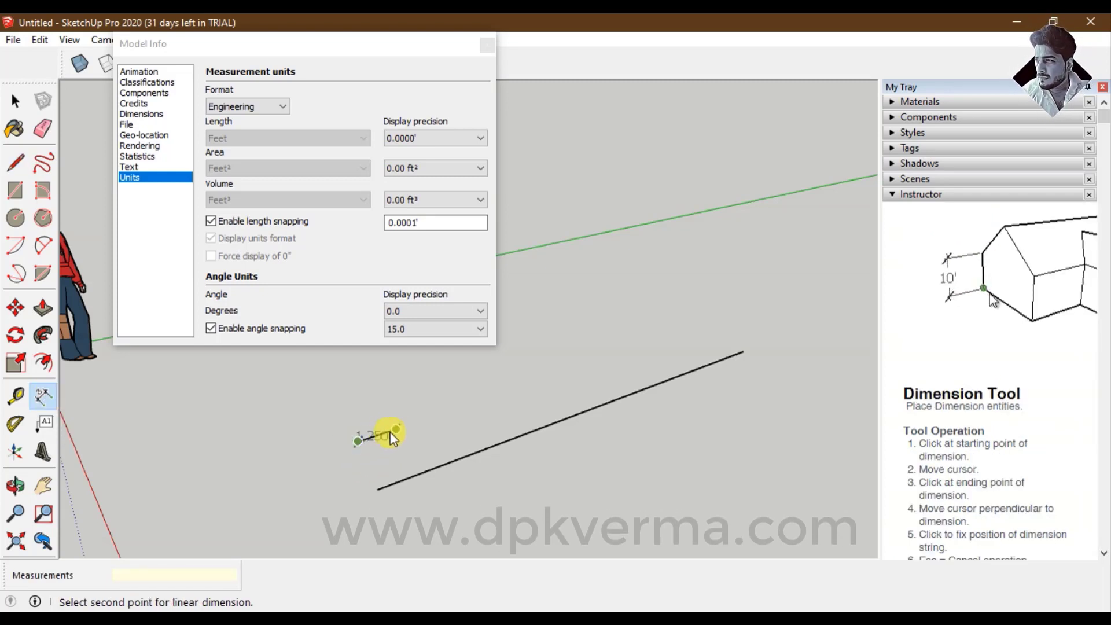
left_click(397, 427)
left_click(378, 415)
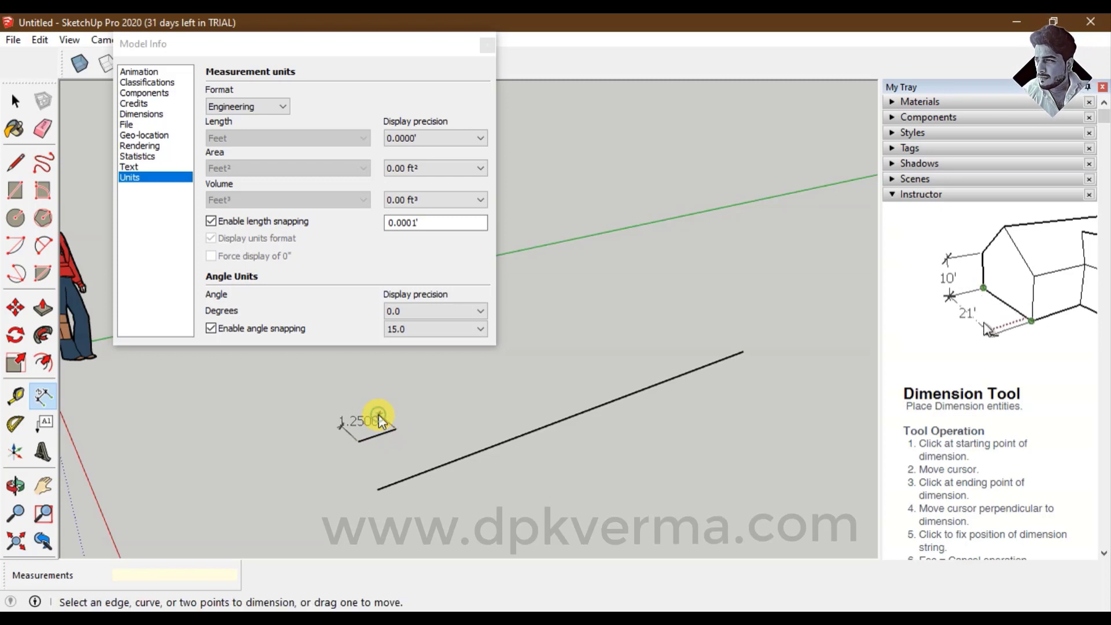
left_click(571, 416)
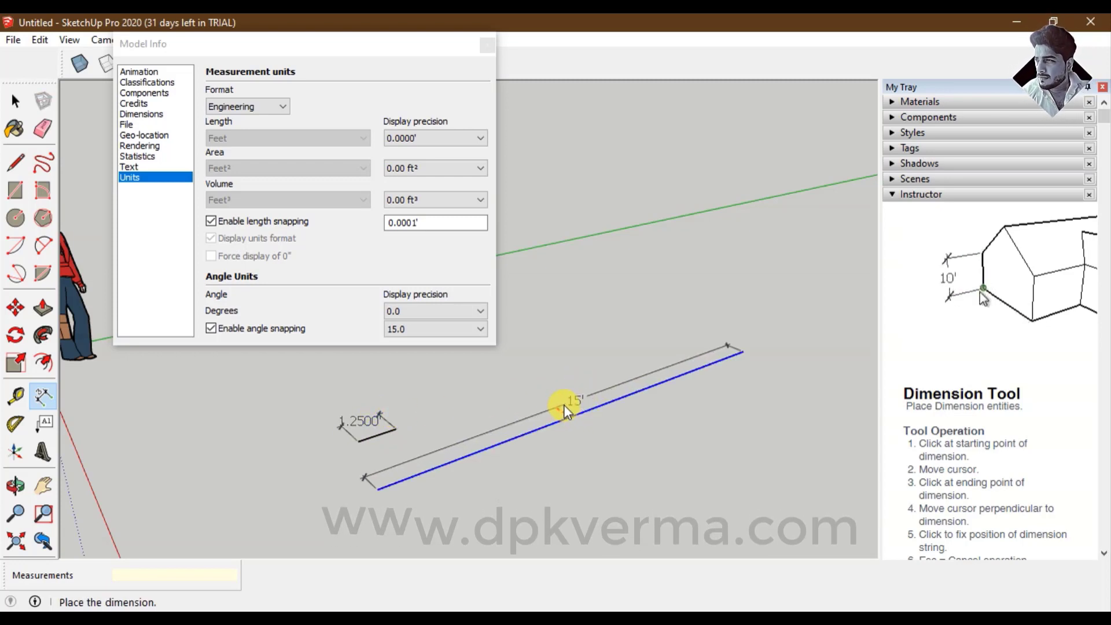
left_click(563, 404)
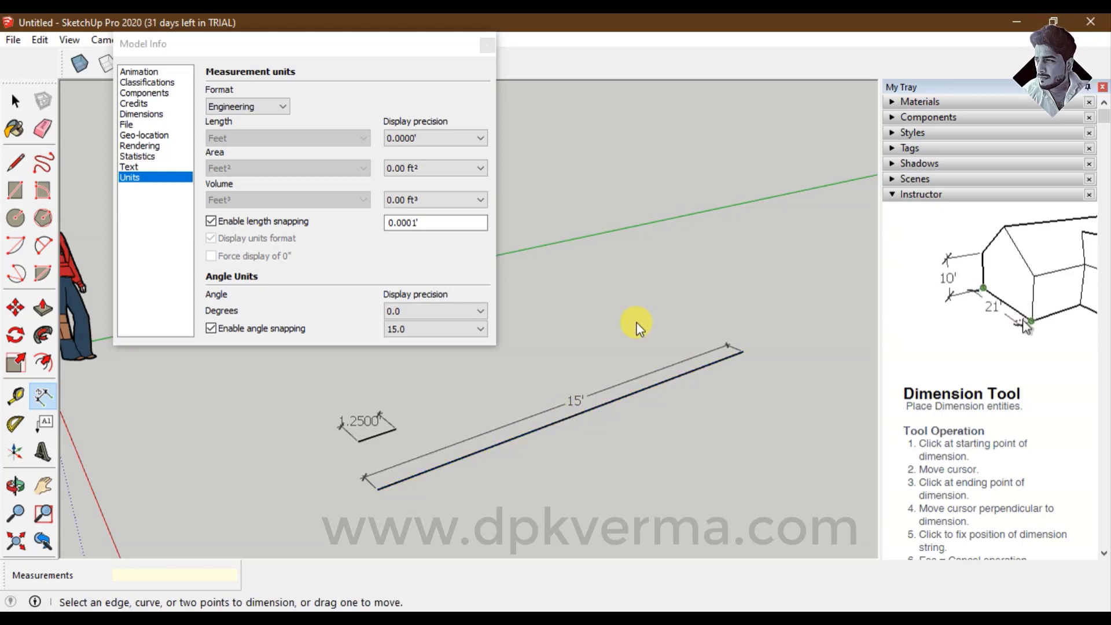
scroll(465, 440, "up", 1)
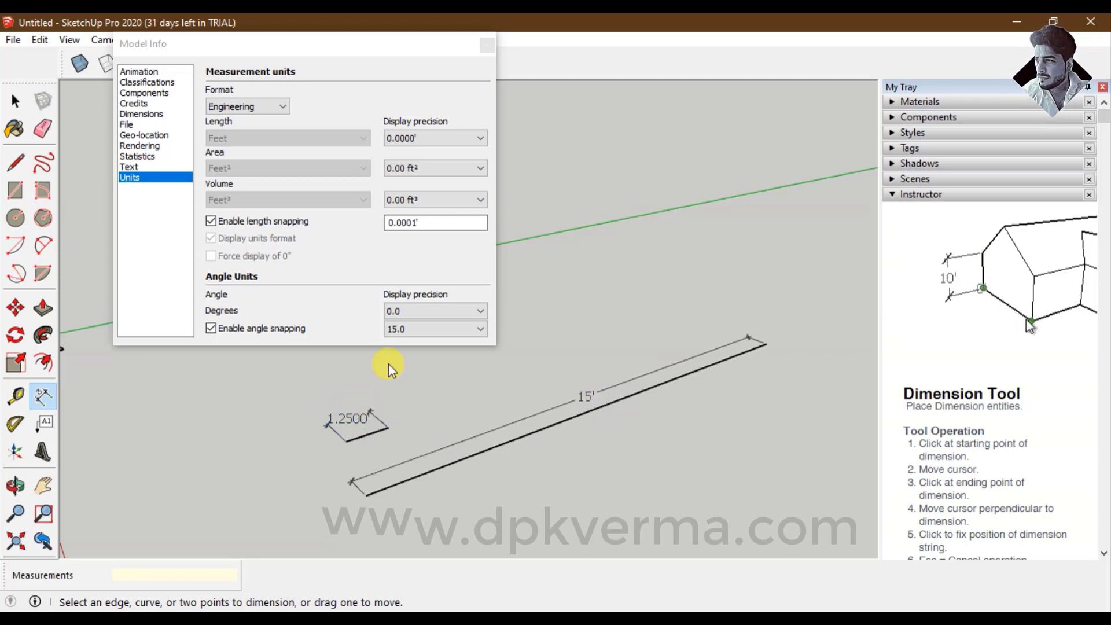
Switch the format to Architectural and place the 15' dimension along the long line.
left_click(257, 112)
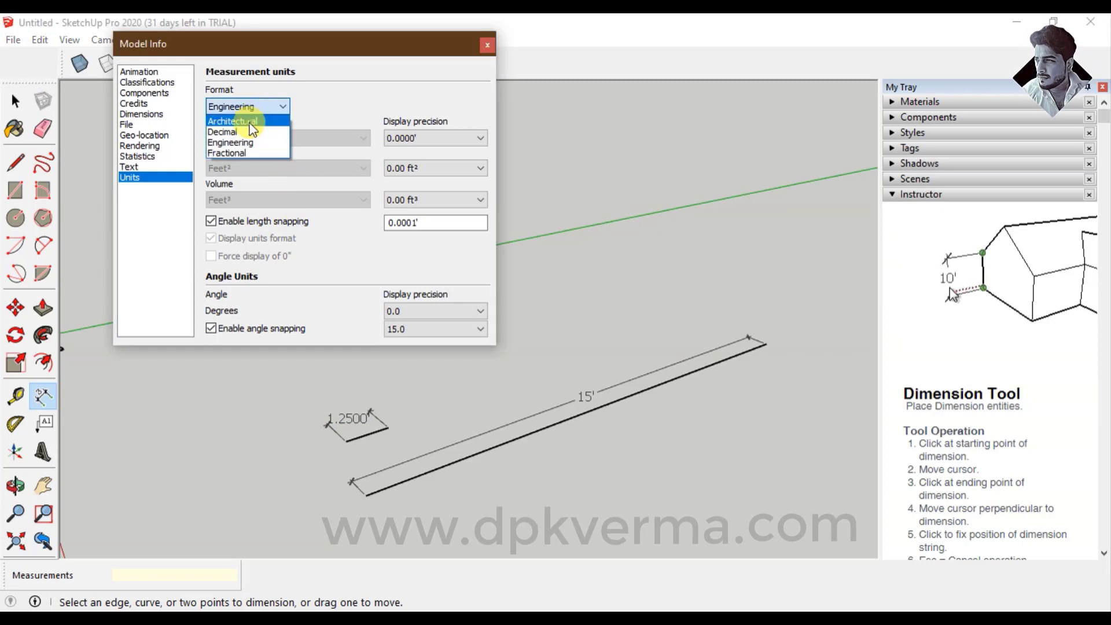
left_click(252, 119)
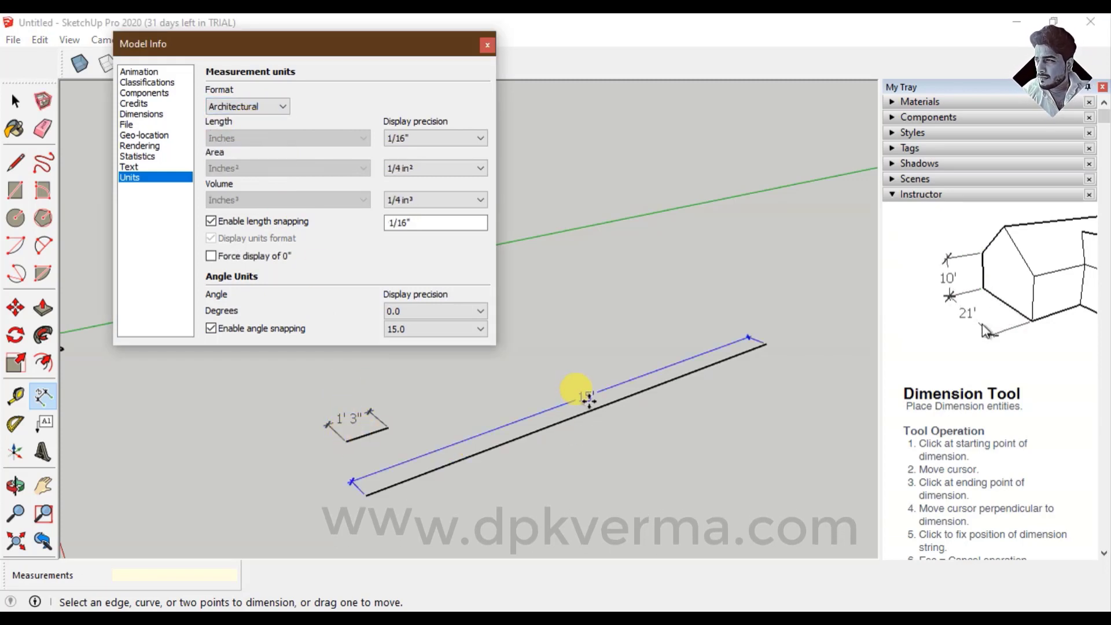
left_click(588, 399)
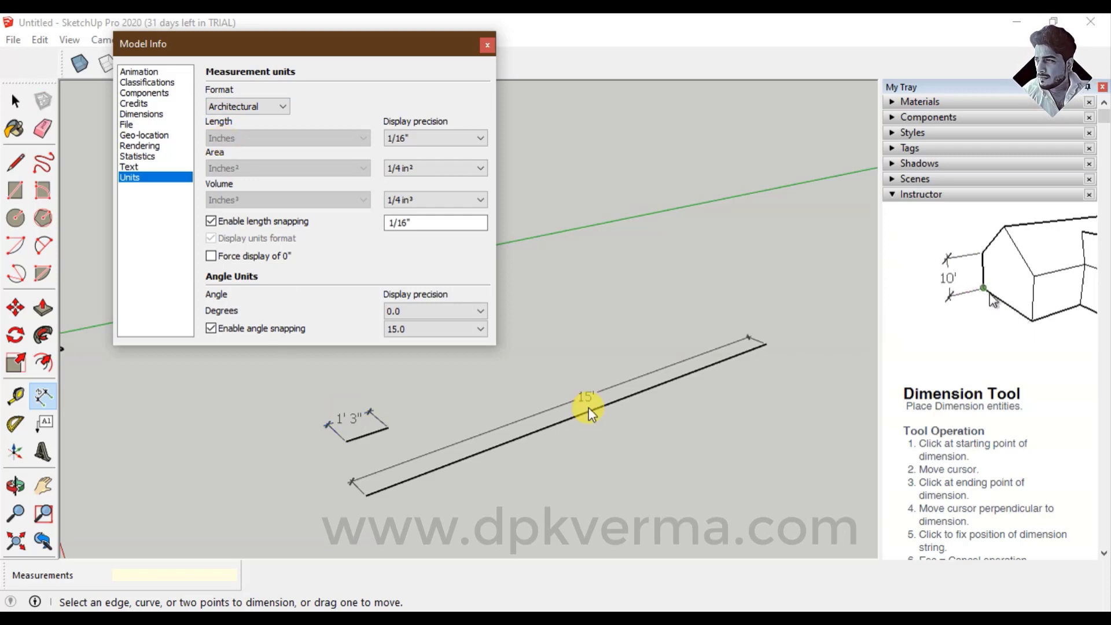
Try precisions 1/8" and whole inches, restore 1/16", then switch the format to Engineering.
left_click(435, 138)
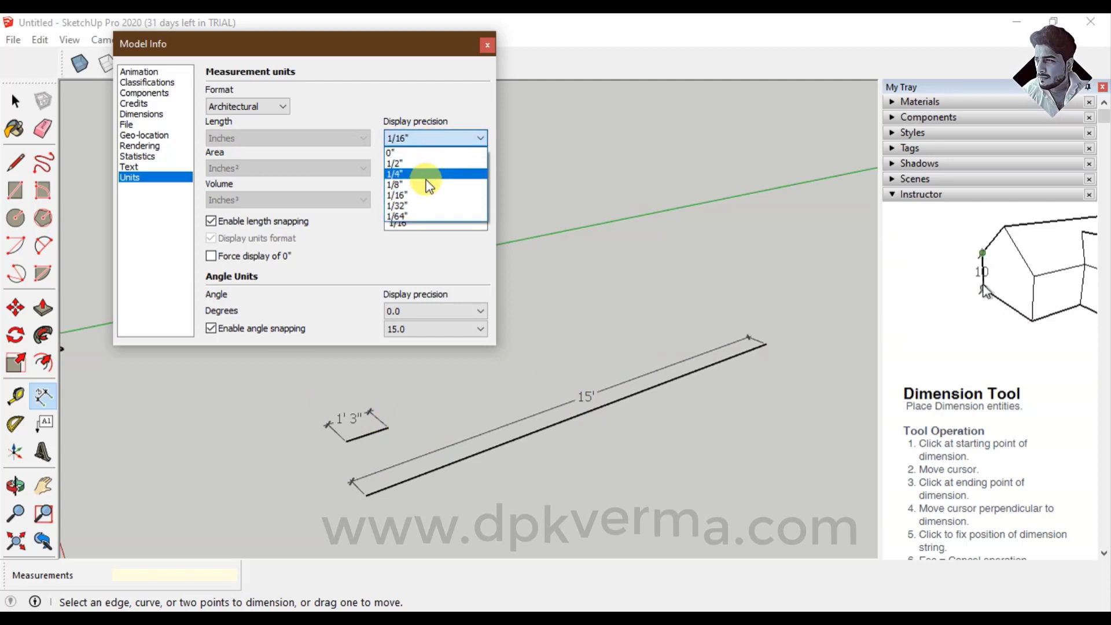
left_click(427, 184)
left_click(433, 141)
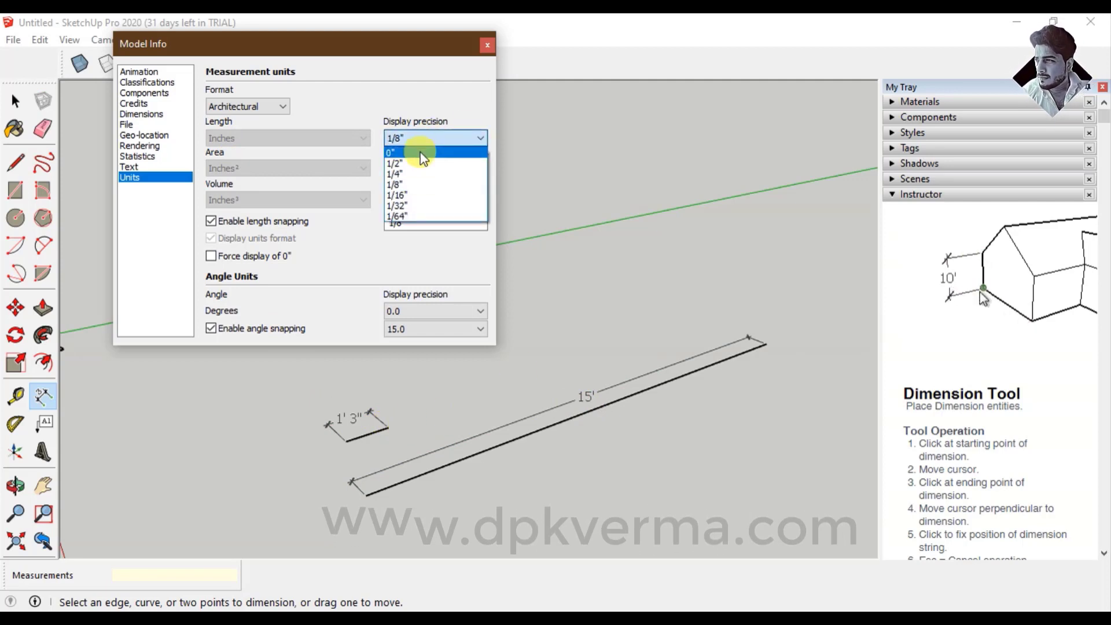
left_click(425, 154)
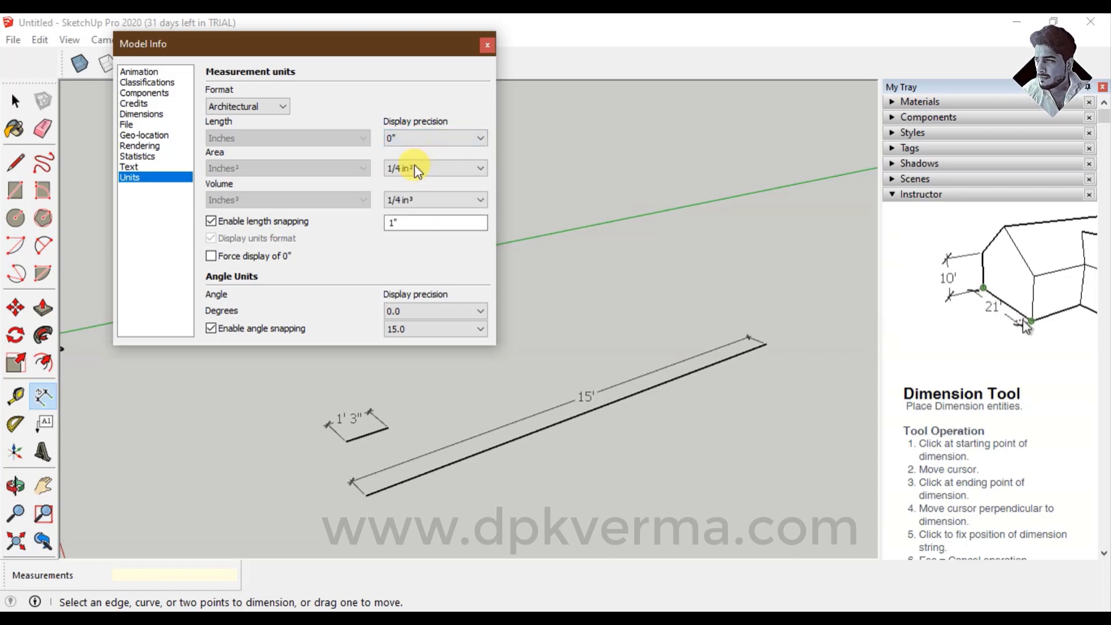
left_click(411, 139)
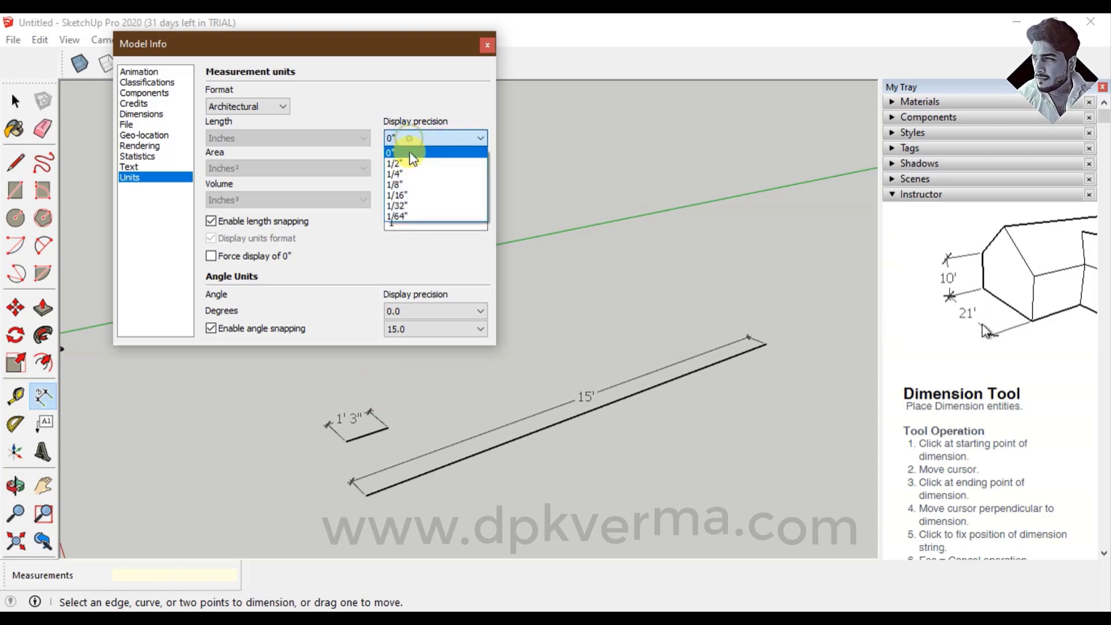
left_click(413, 193)
left_click(265, 104)
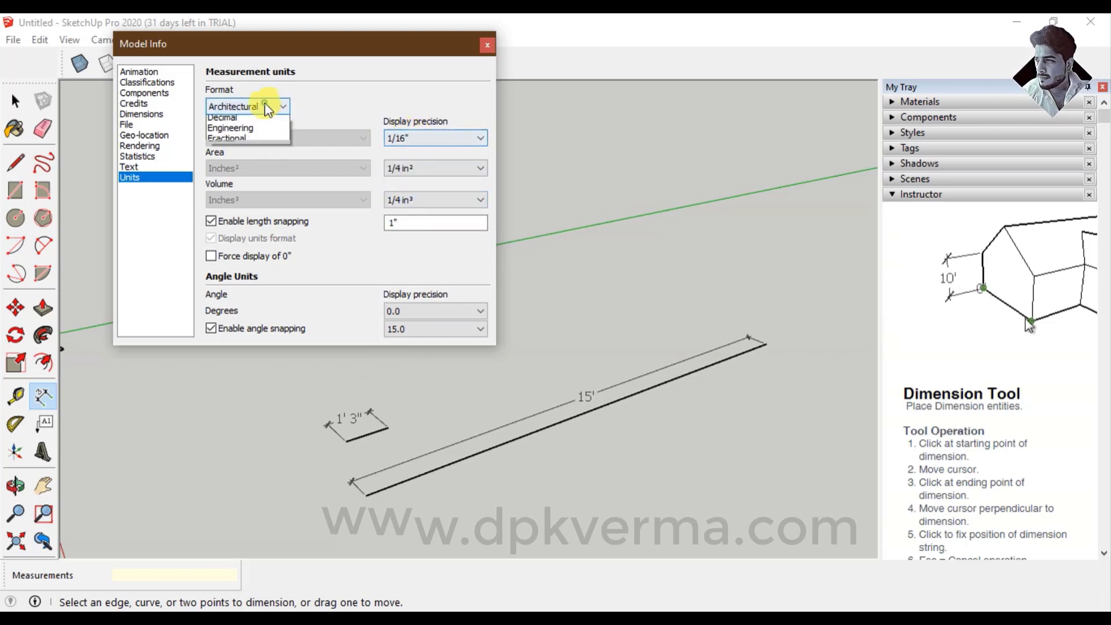
left_click(246, 143)
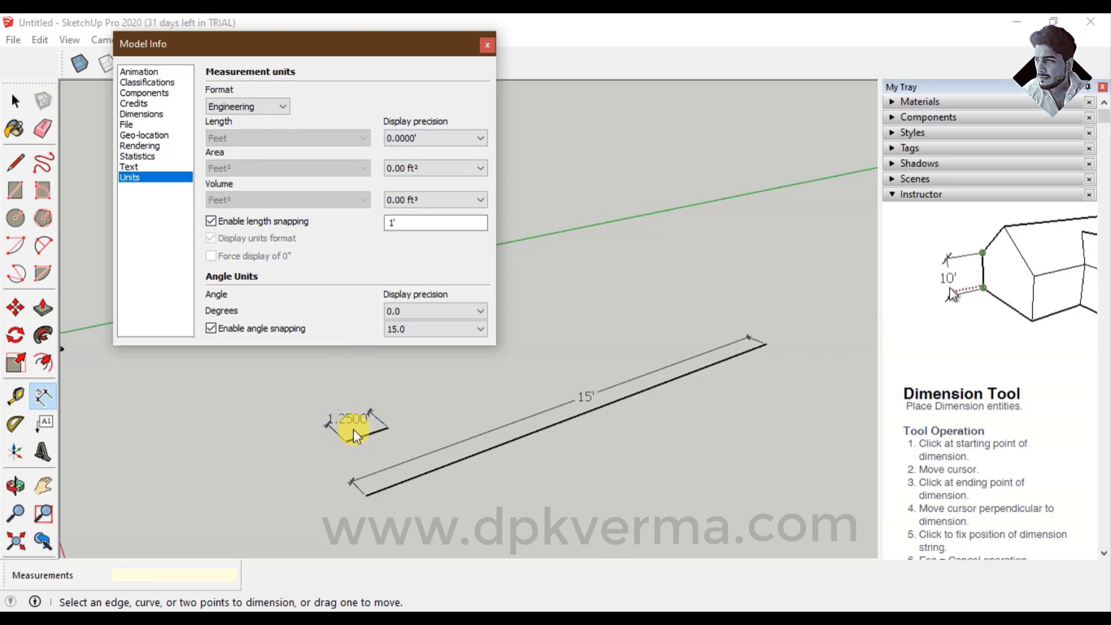
Step Engineering precision through 0', 0.0' and 0.00'.
left_click(410, 140)
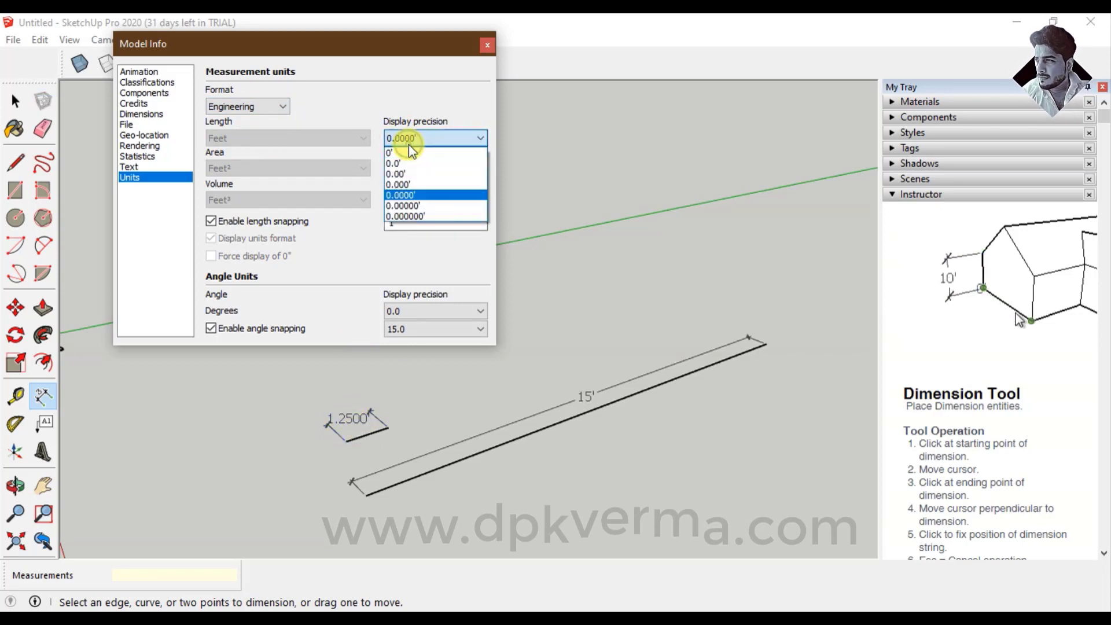
left_click(409, 155)
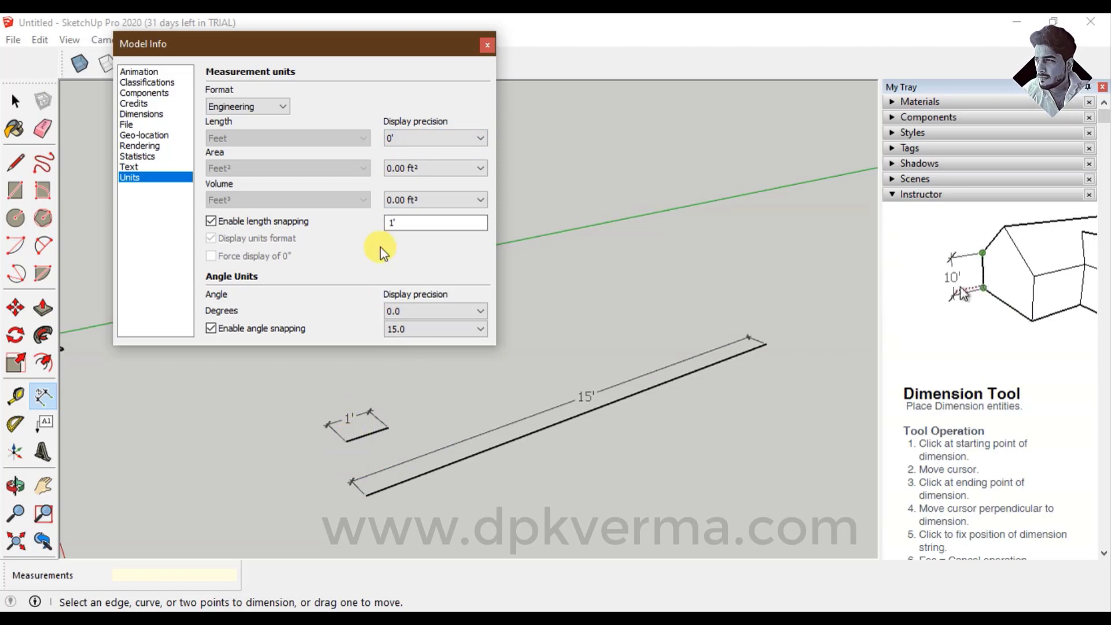
left_click(403, 142)
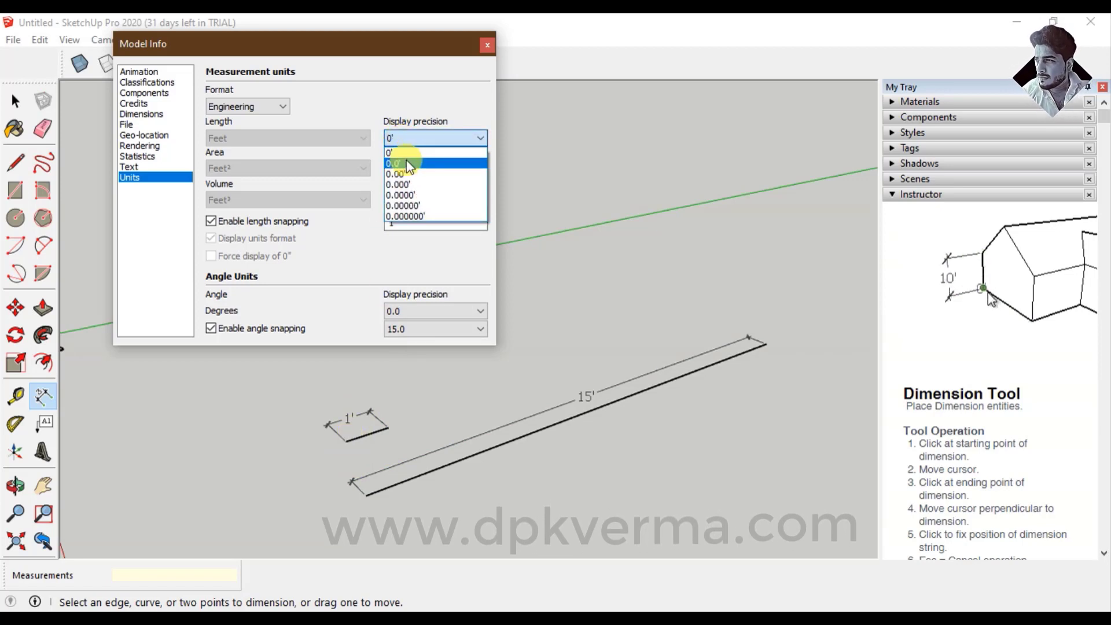
left_click(406, 163)
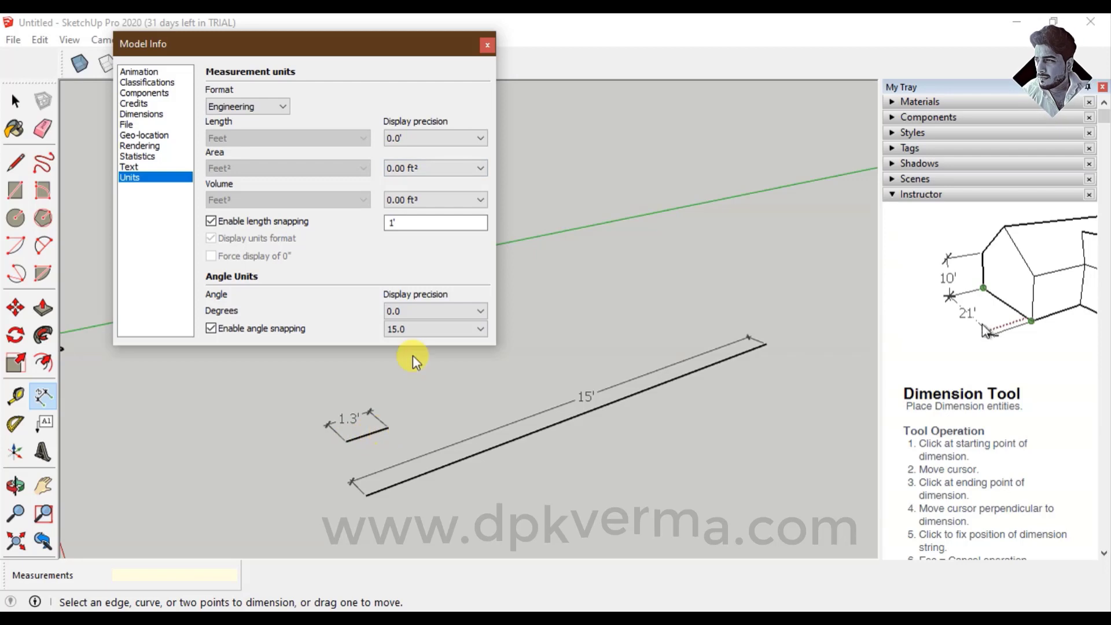
left_click(434, 138)
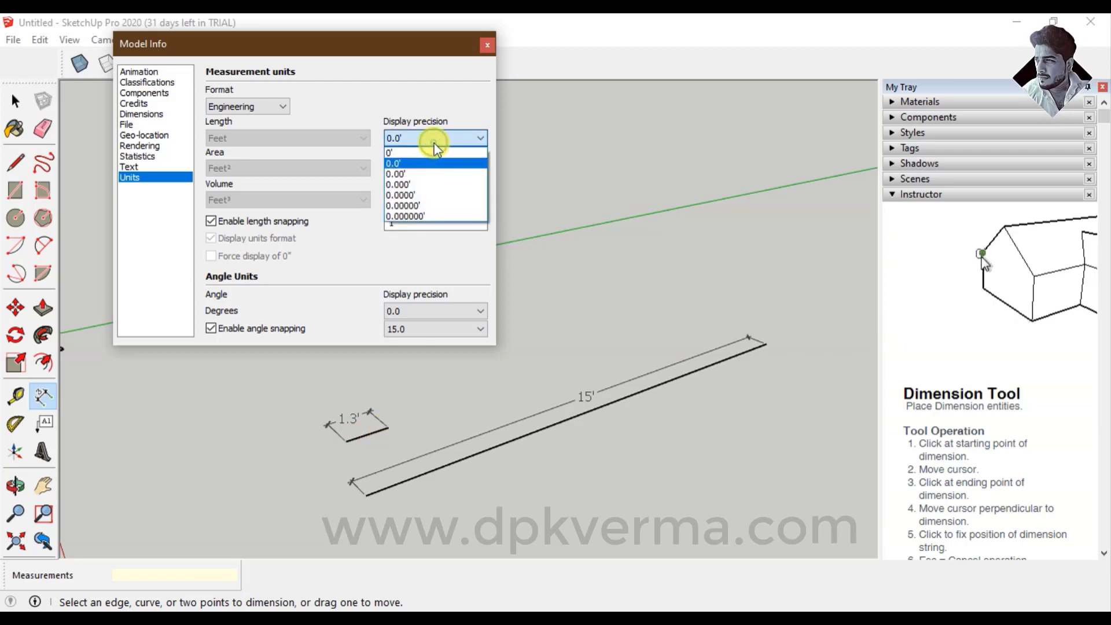
left_click(426, 175)
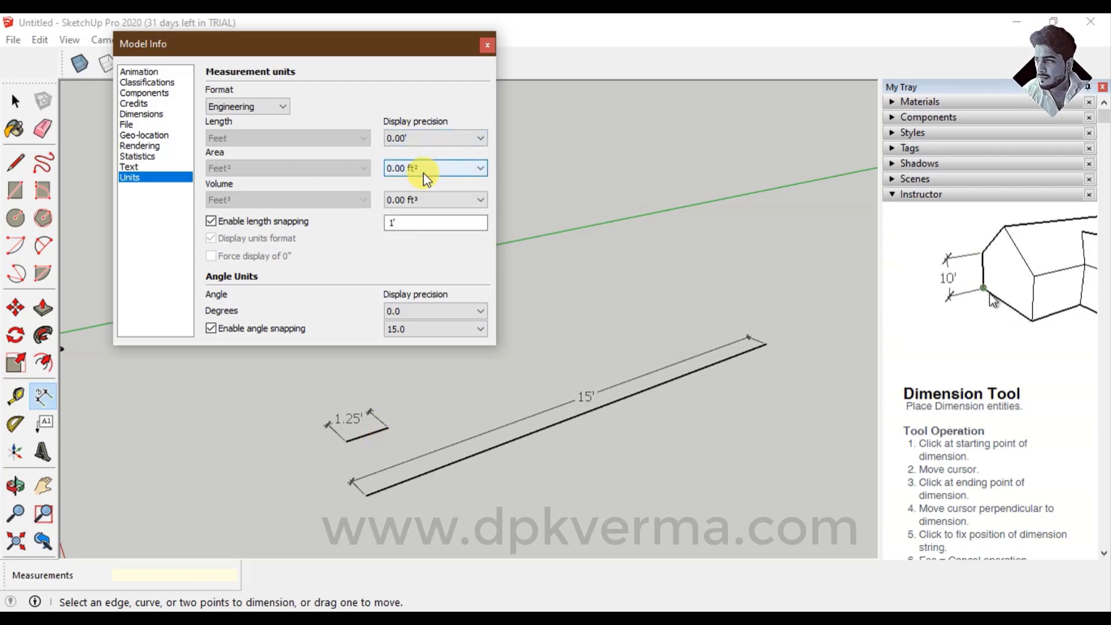
Select the short 1.25' dimension and switch the format back to Architectural.
left_click(363, 426)
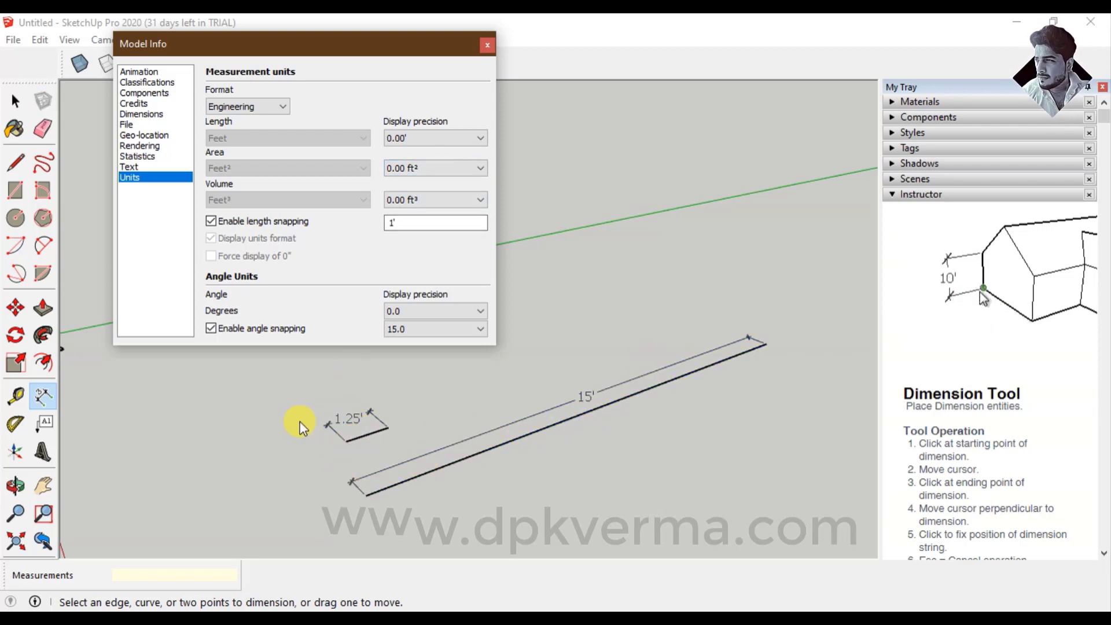
left_click(270, 106)
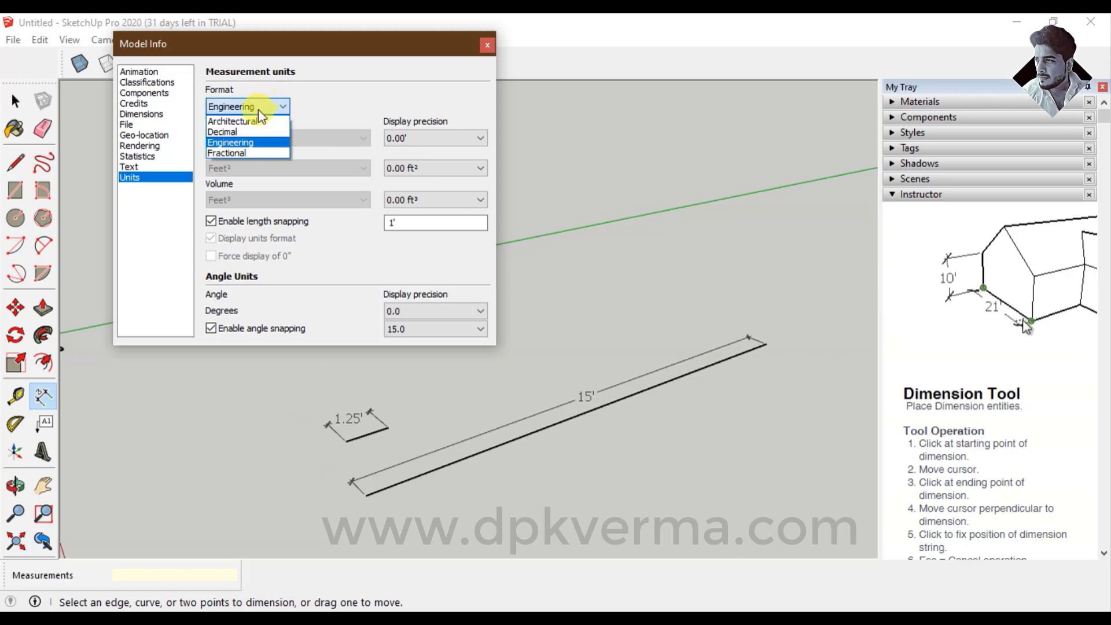
left_click(251, 122)
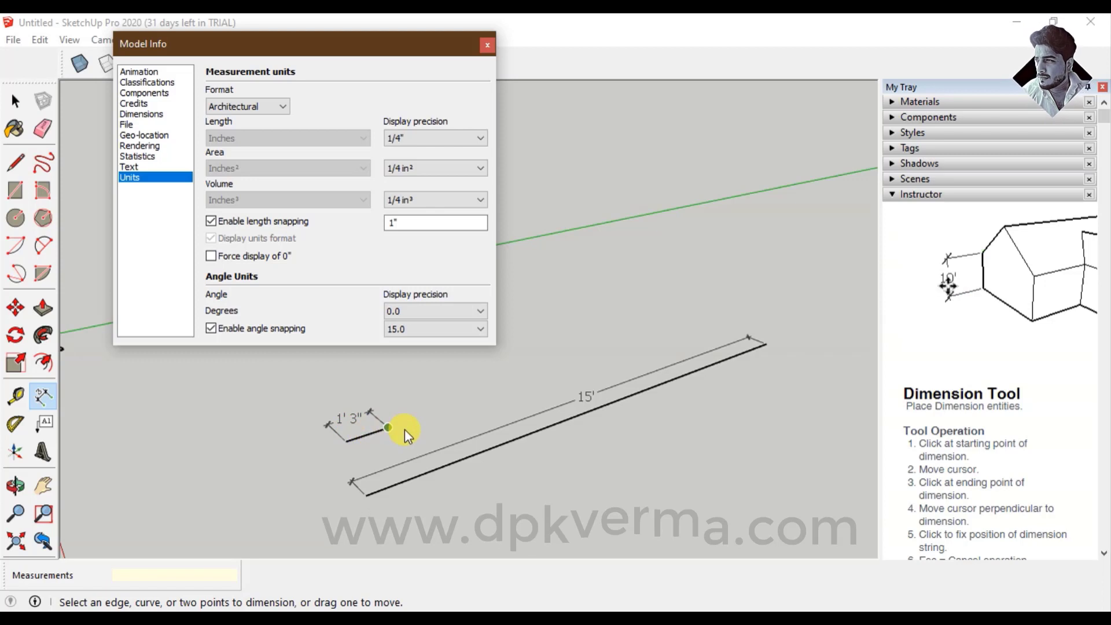
scroll(368, 473, "up", 1)
middle_click_drag(363, 459, 348, 449)
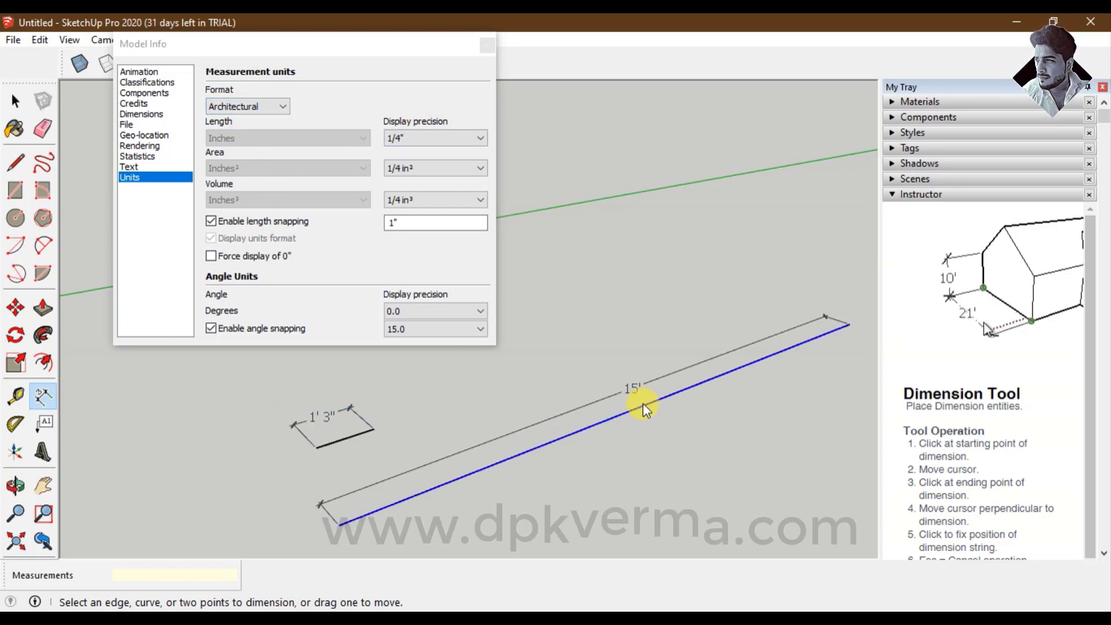
Switch the format to Engineering, then to Decimal inches.
left_click(258, 107)
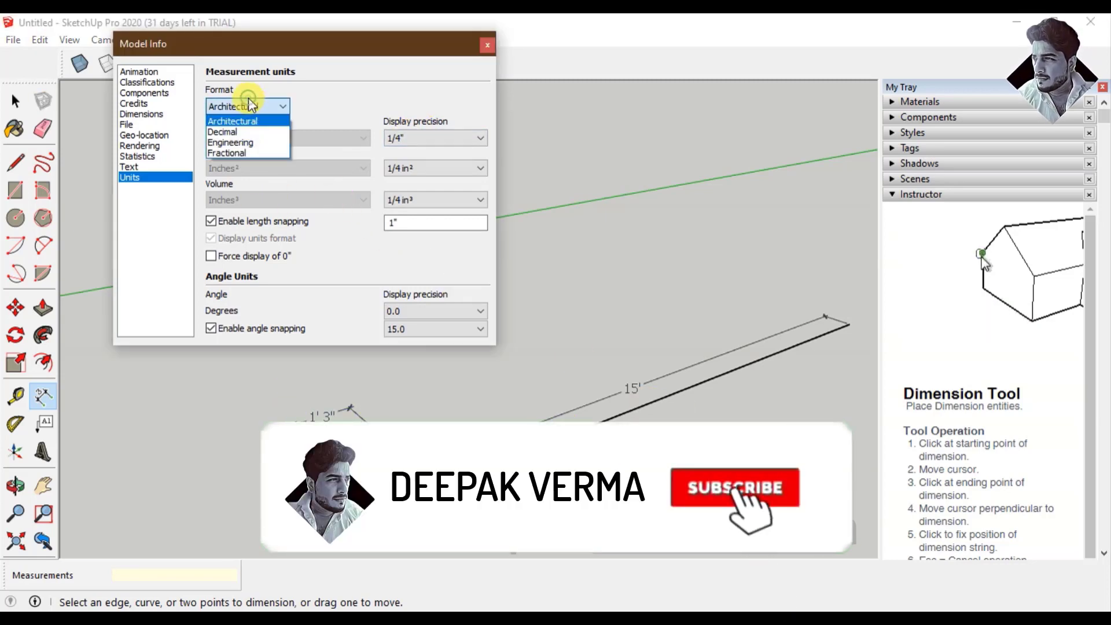
left_click(239, 143)
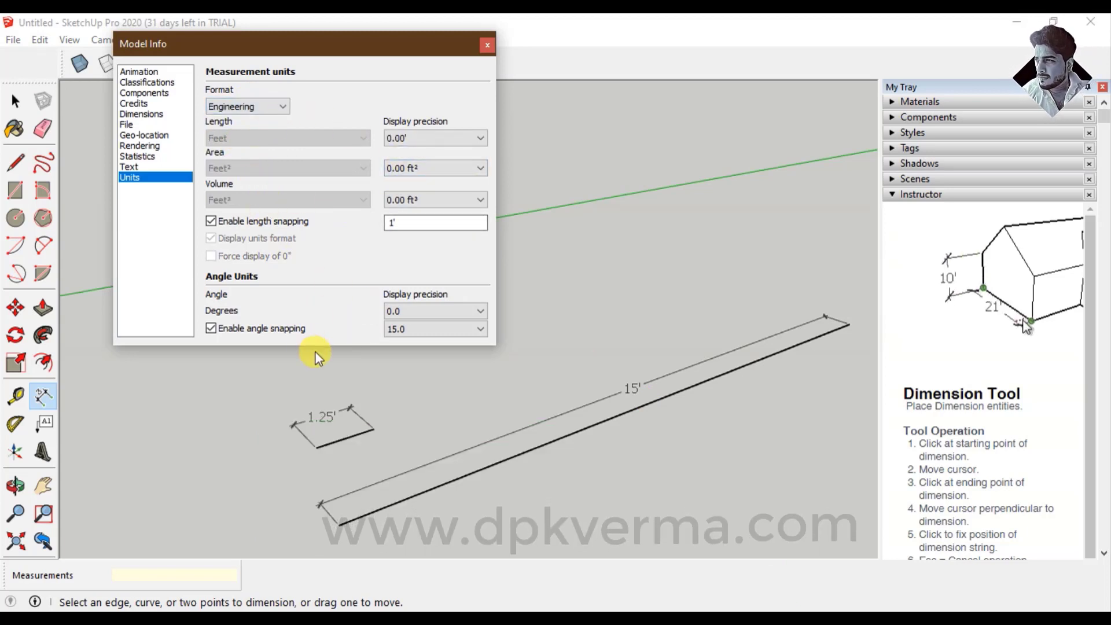
left_click(264, 107)
left_click(249, 130)
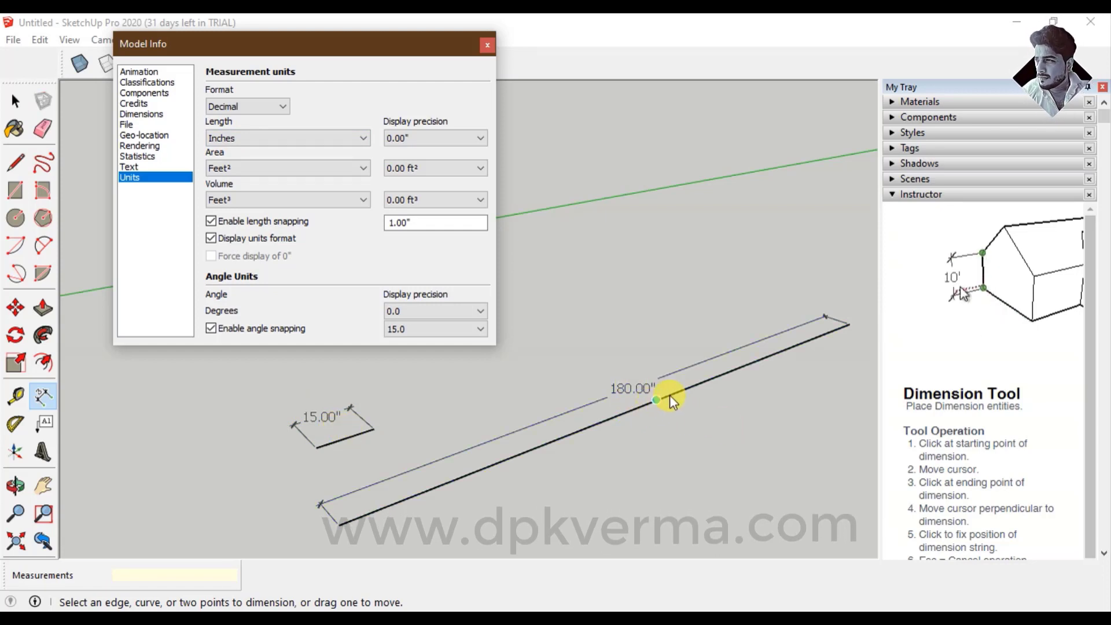
Cycle Decimal precision through 0", 0.0", 0.00" and leave it at 0" (180" and 15").
left_click(443, 139)
left_click(434, 152)
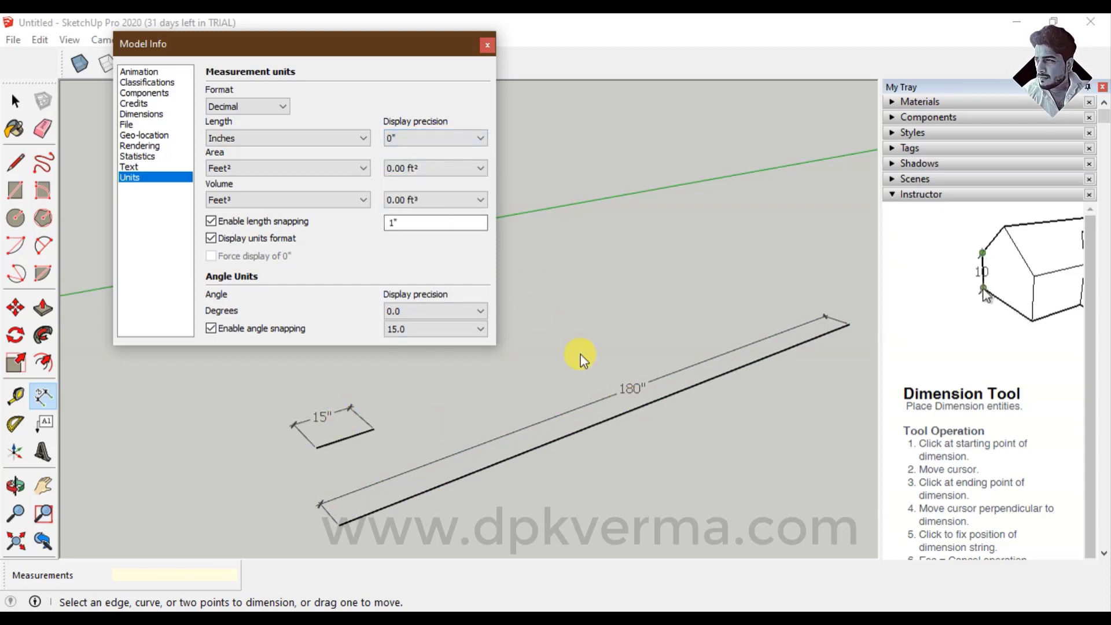
left_click(419, 149)
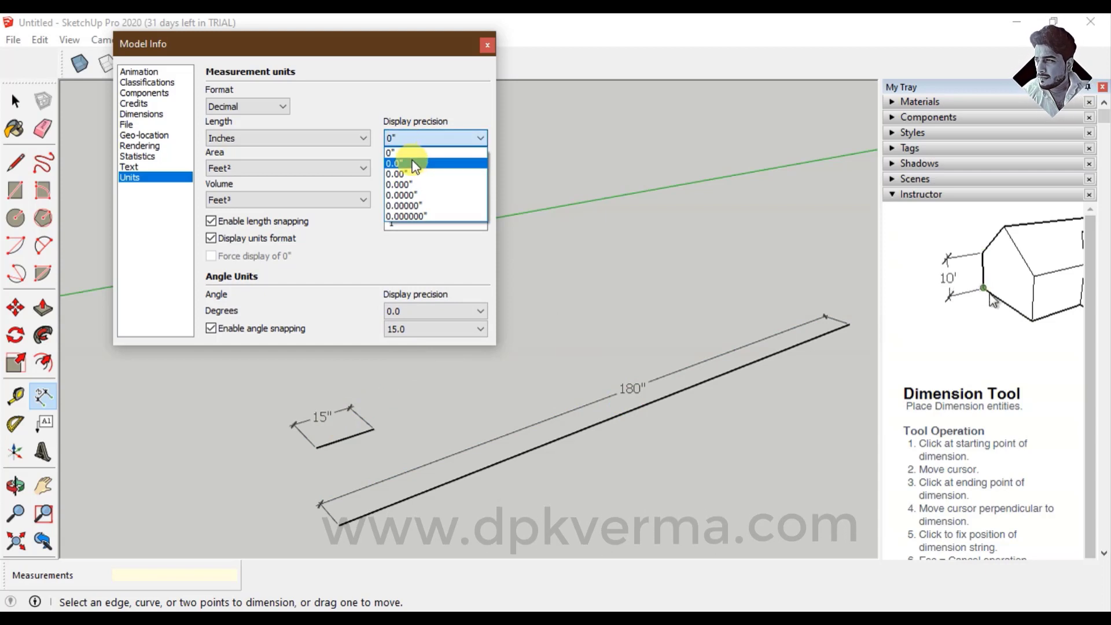
left_click(416, 154)
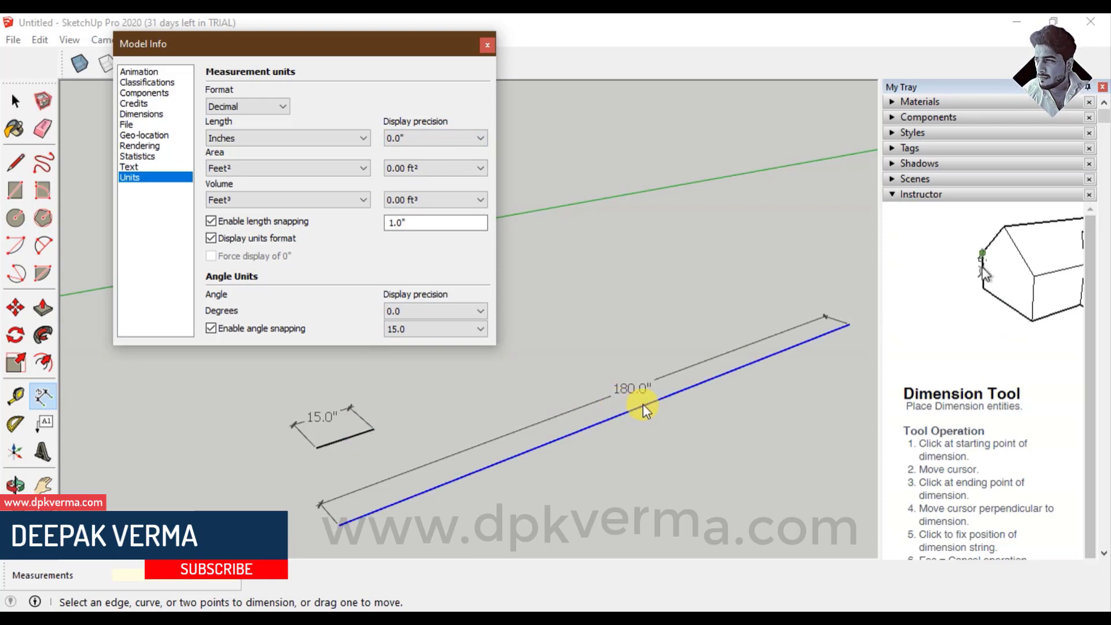
left_click(414, 144)
left_click(408, 172)
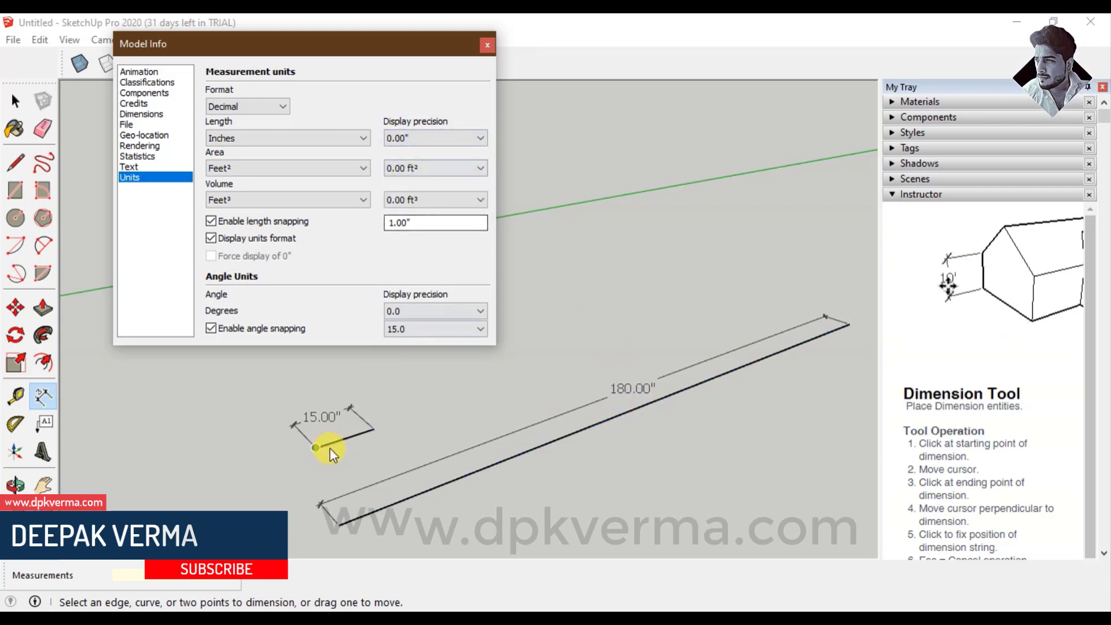
left_click(434, 139)
left_click(417, 152)
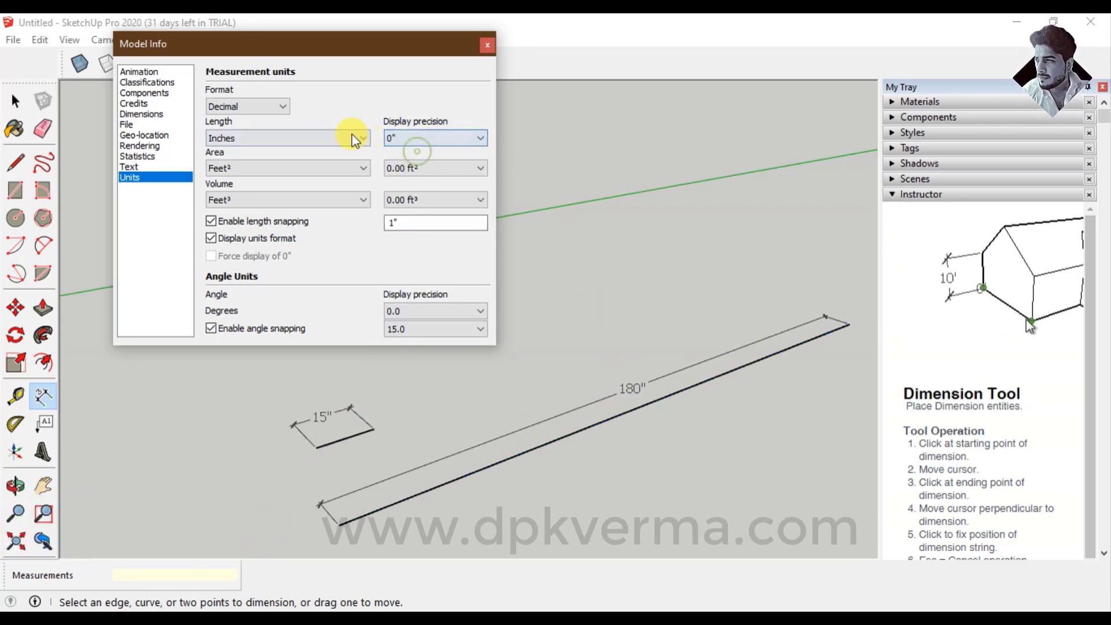
left_click(318, 135)
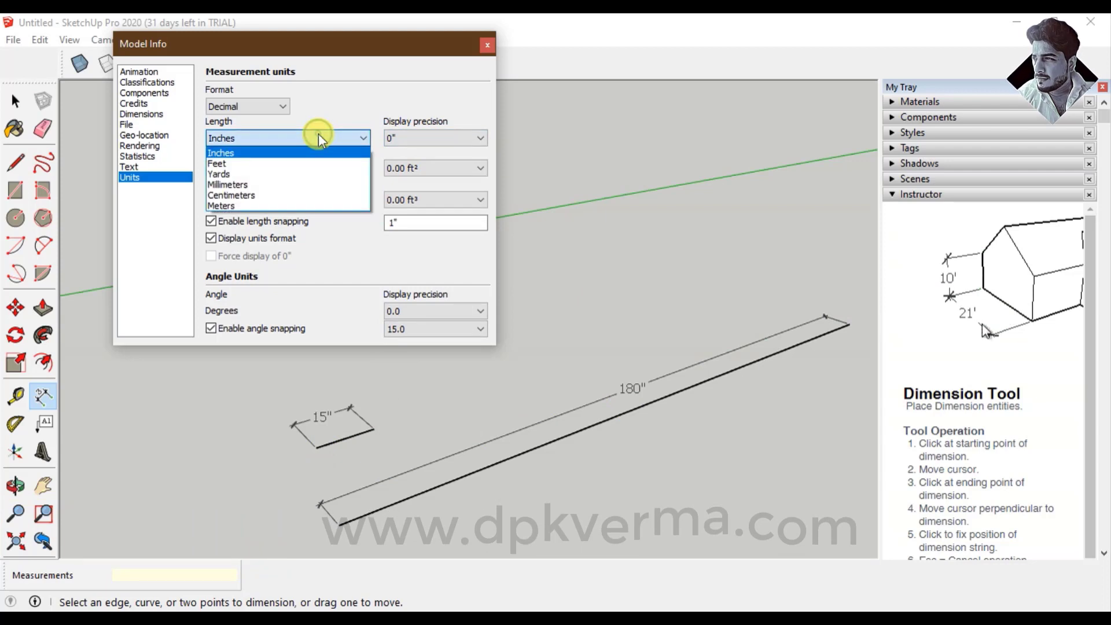
Set lengths to decimal feet, trying 0.0', 0.00', 0.000' before settling on 0.00'.
left_click(289, 164)
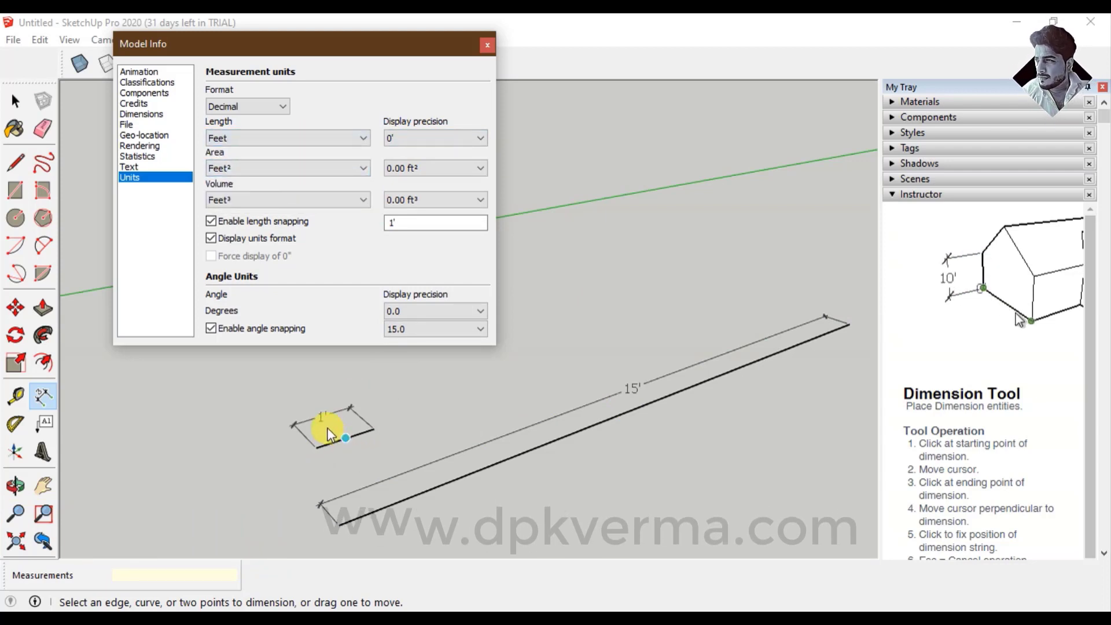
left_click(400, 139)
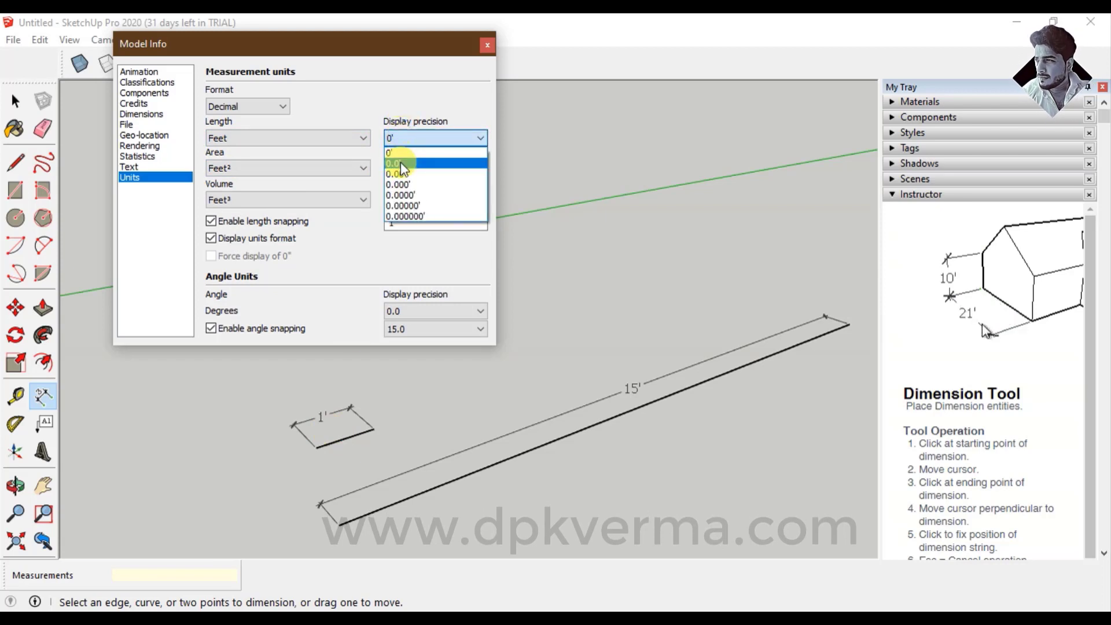
left_click(397, 163)
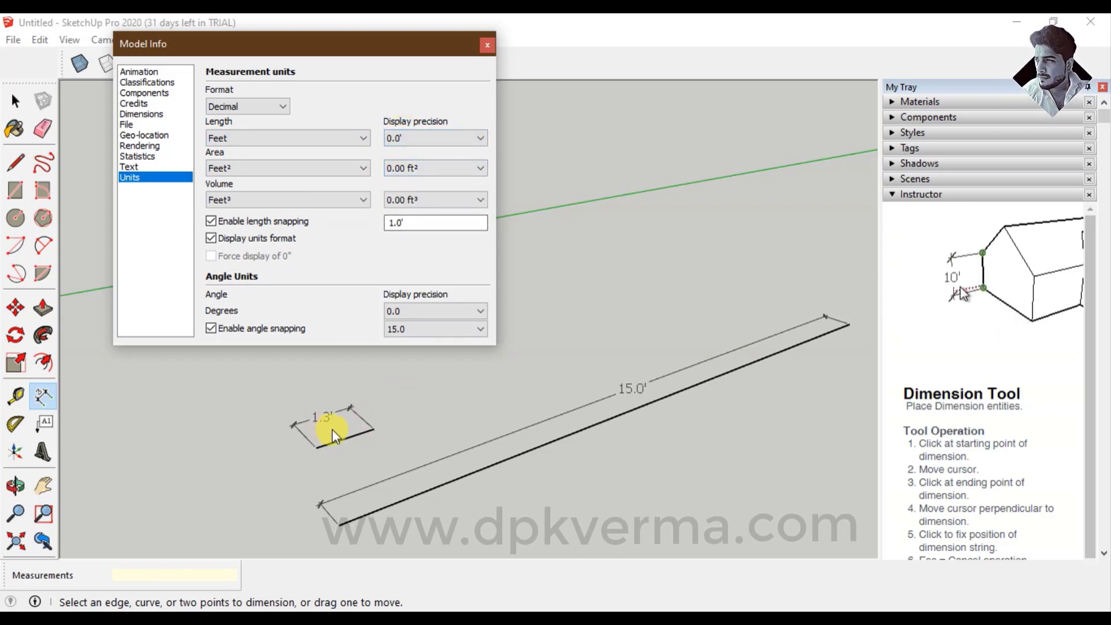
left_click(420, 139)
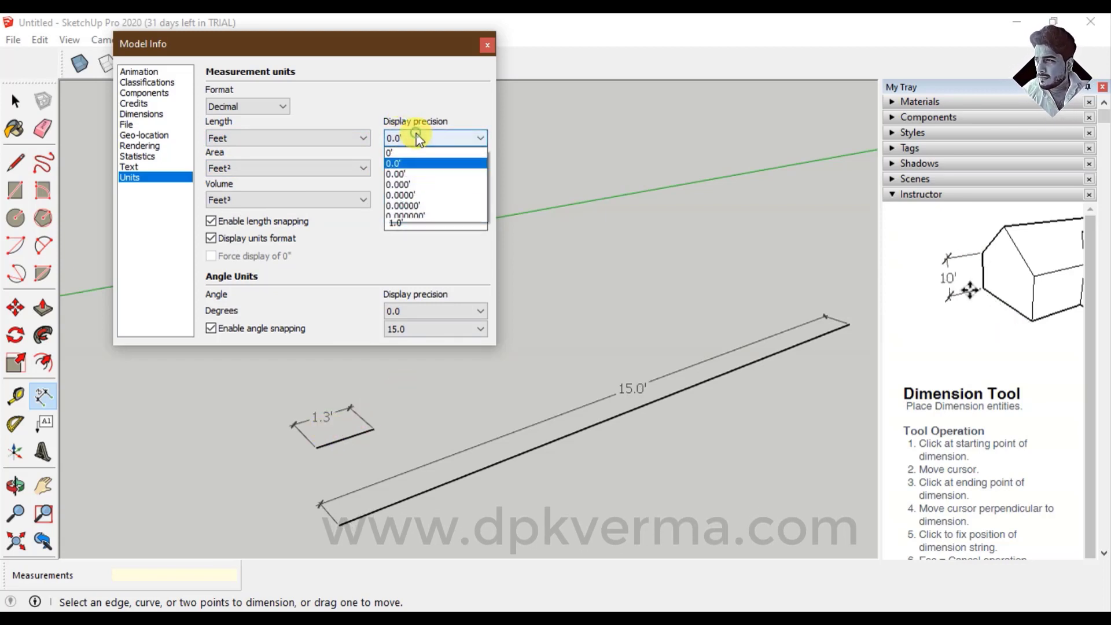
left_click(408, 171)
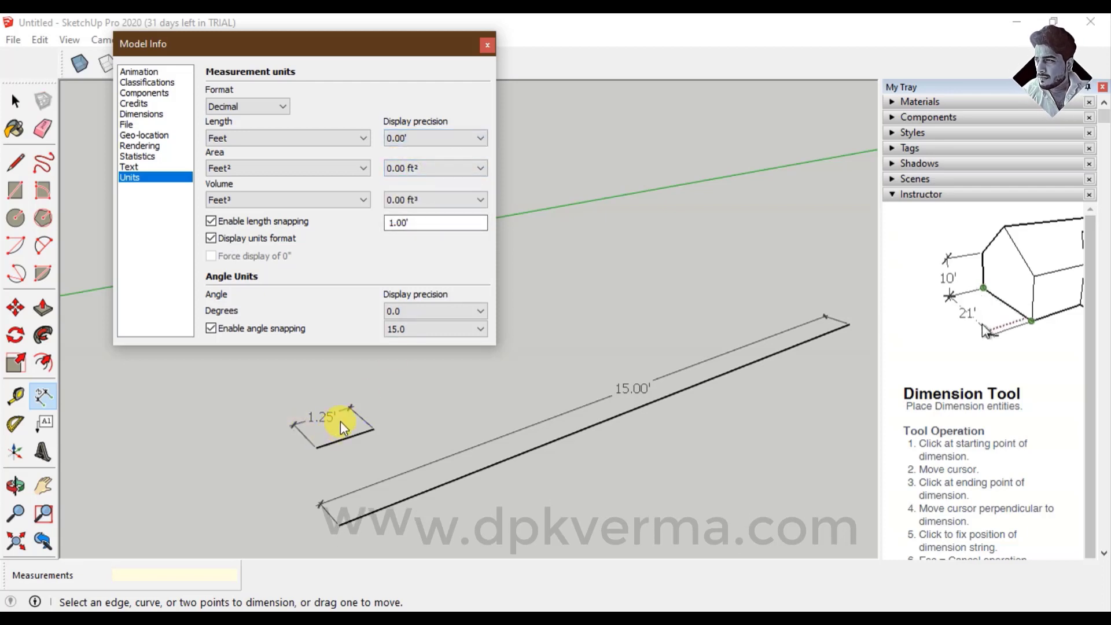
left_click(420, 139)
left_click(410, 183)
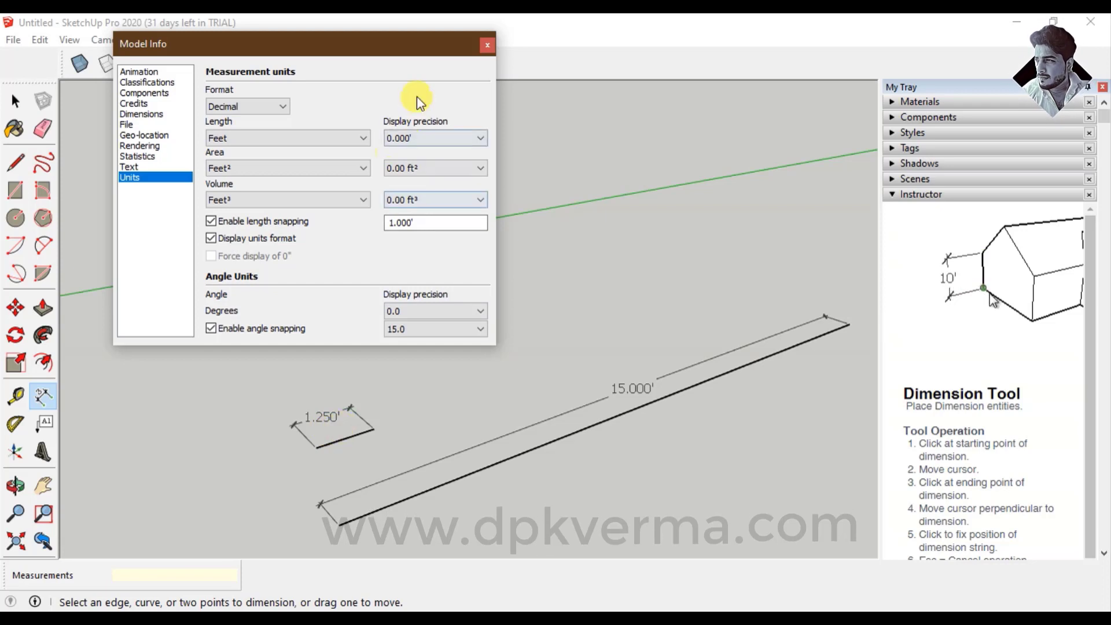
left_click(401, 138)
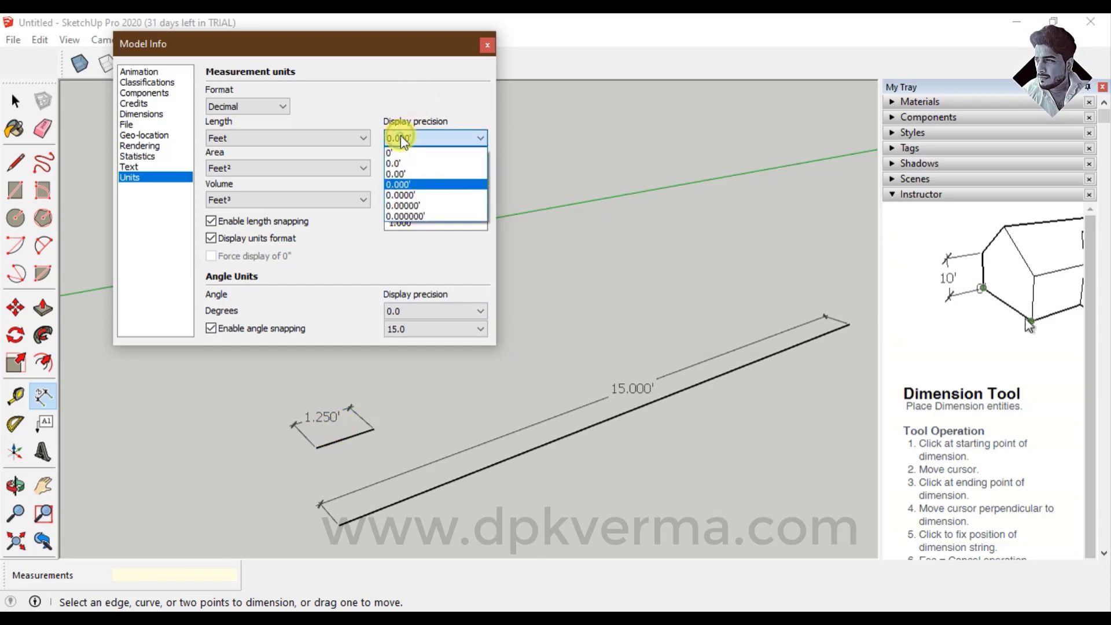
left_click(405, 174)
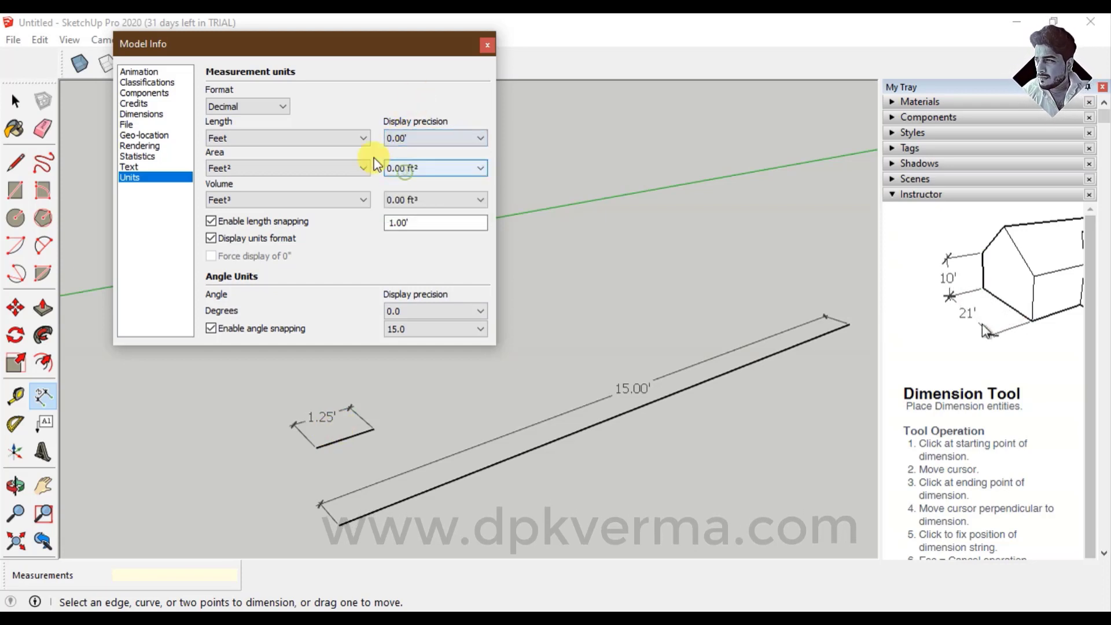
left_click(296, 130)
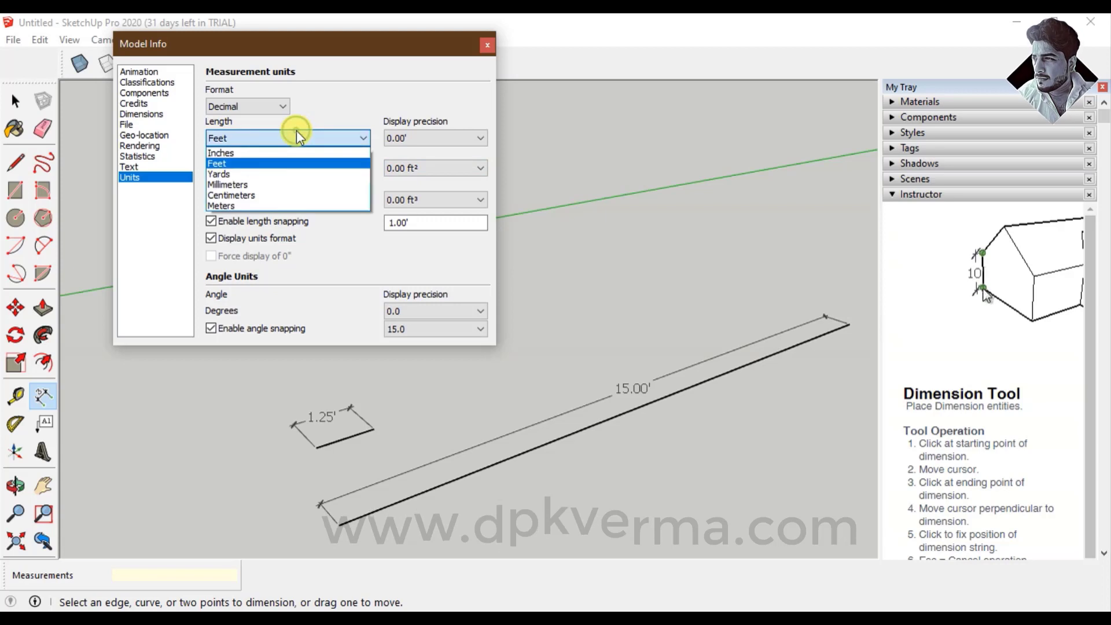
Try meters and centimeters (457.20 cm), then settle on inches reading 180.00" and 15.00".
left_click(259, 206)
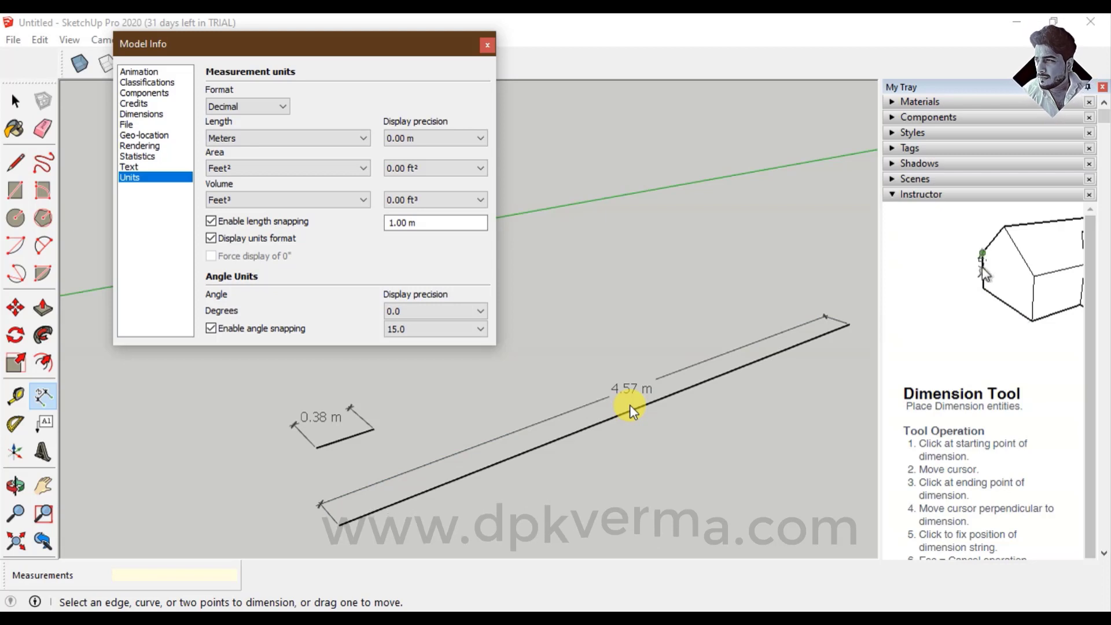
left_click(264, 137)
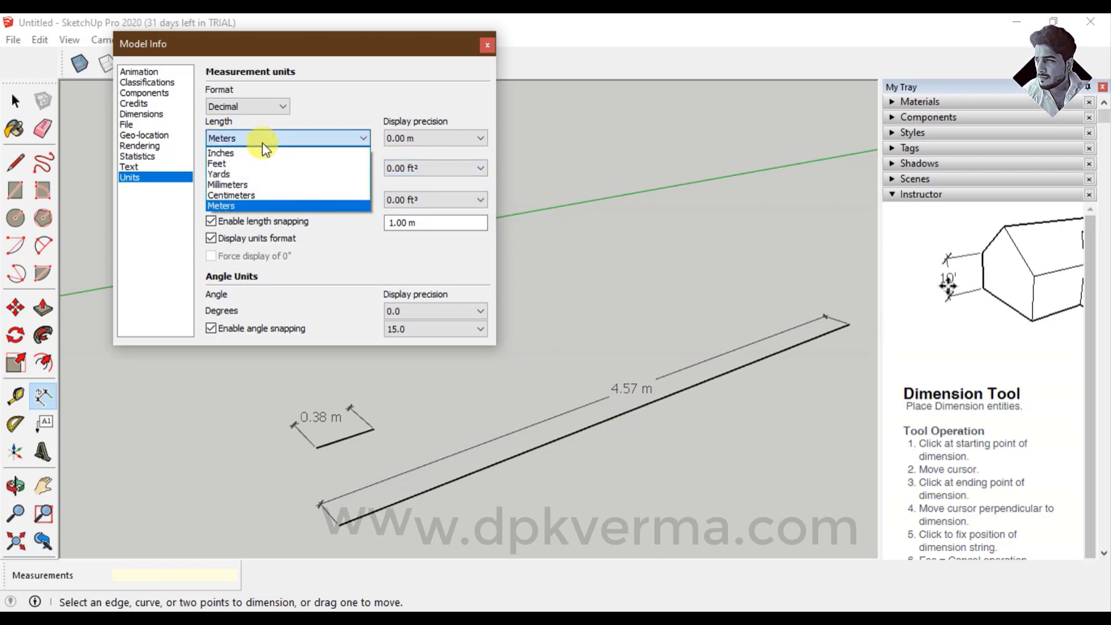
left_click(259, 198)
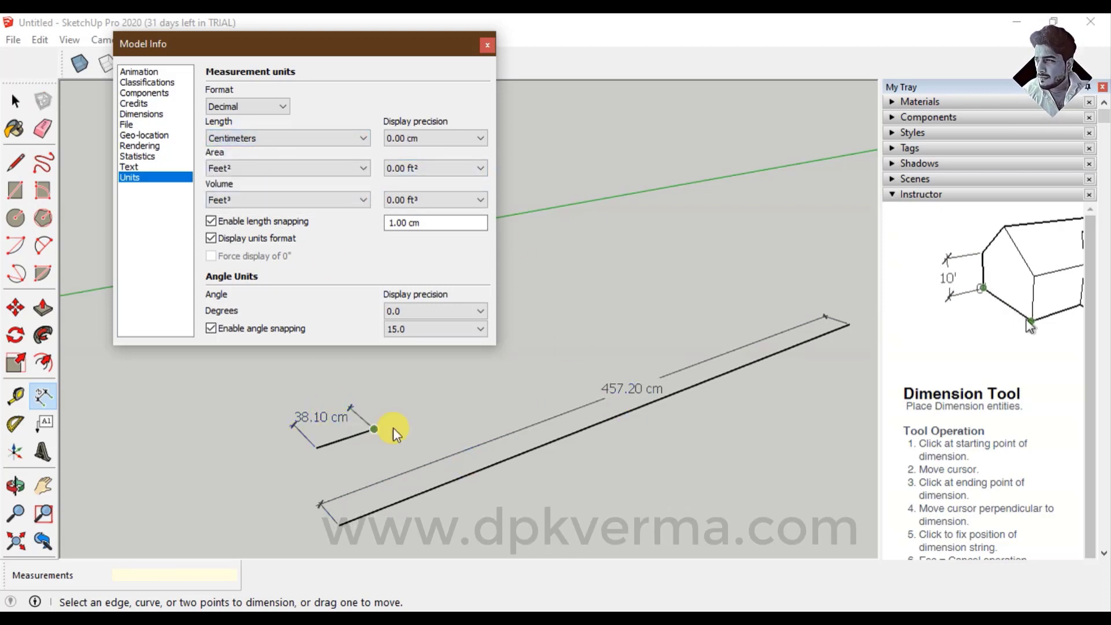
left_click(638, 398)
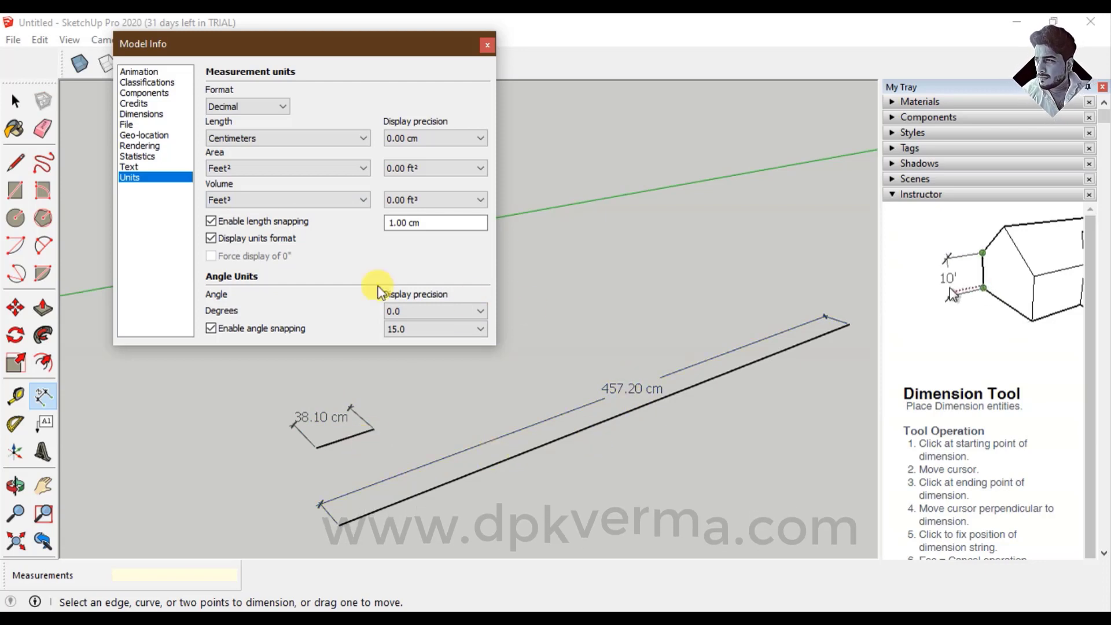
left_click(264, 138)
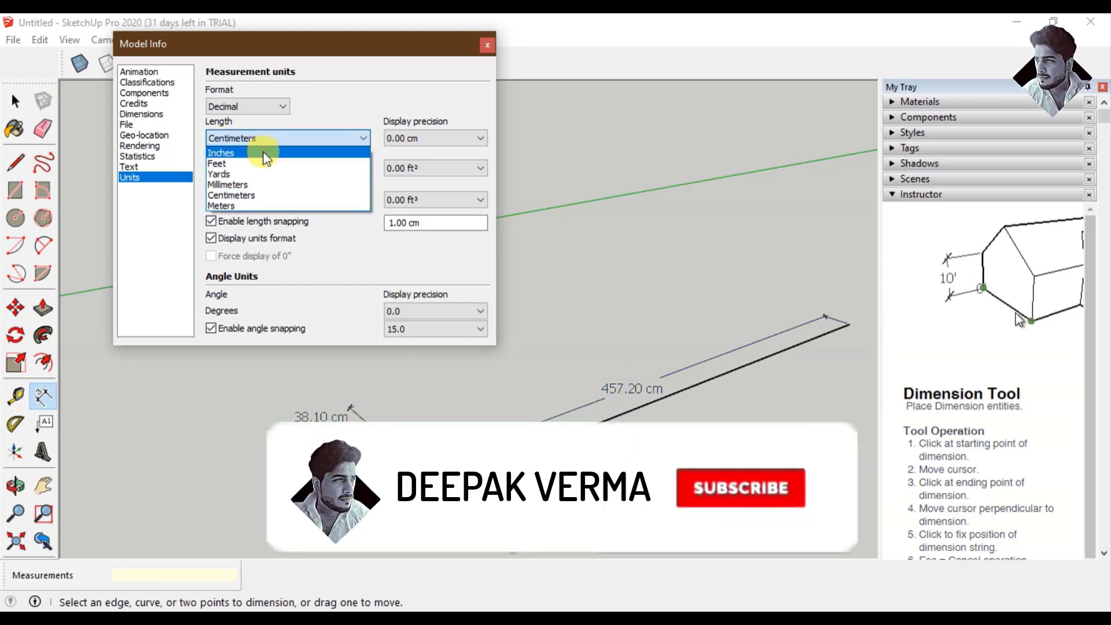
left_click(265, 154)
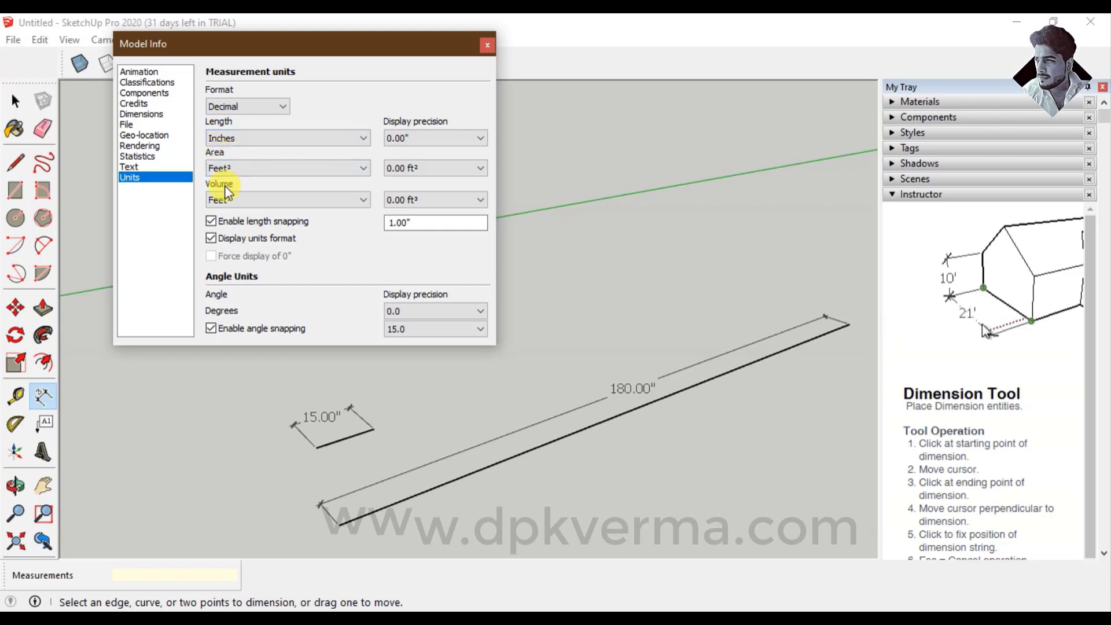
left_click(230, 106)
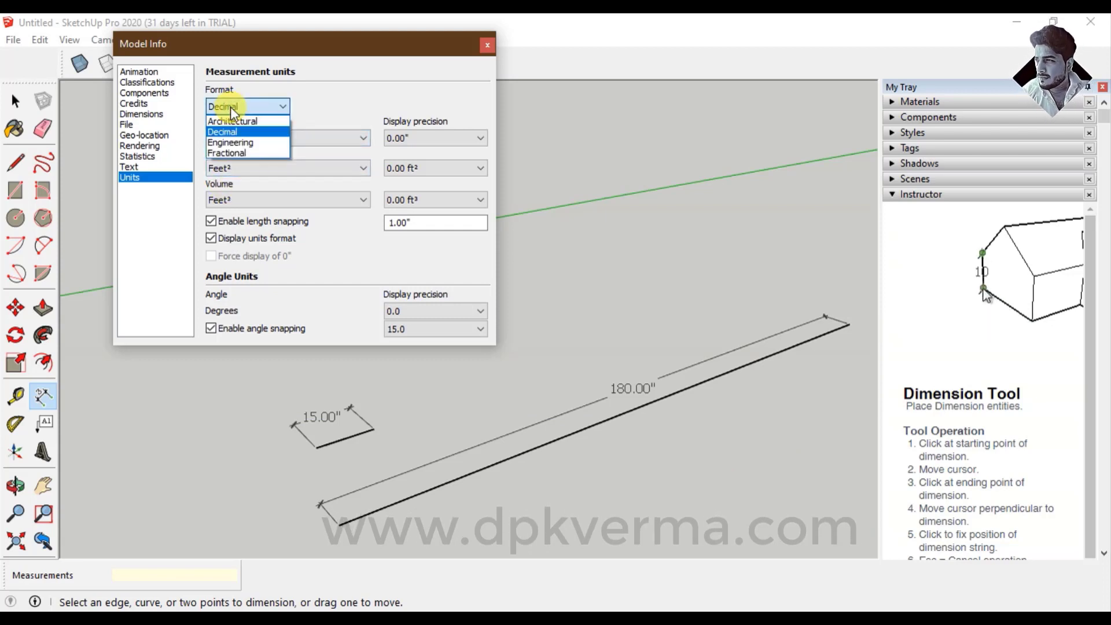
left_click(233, 152)
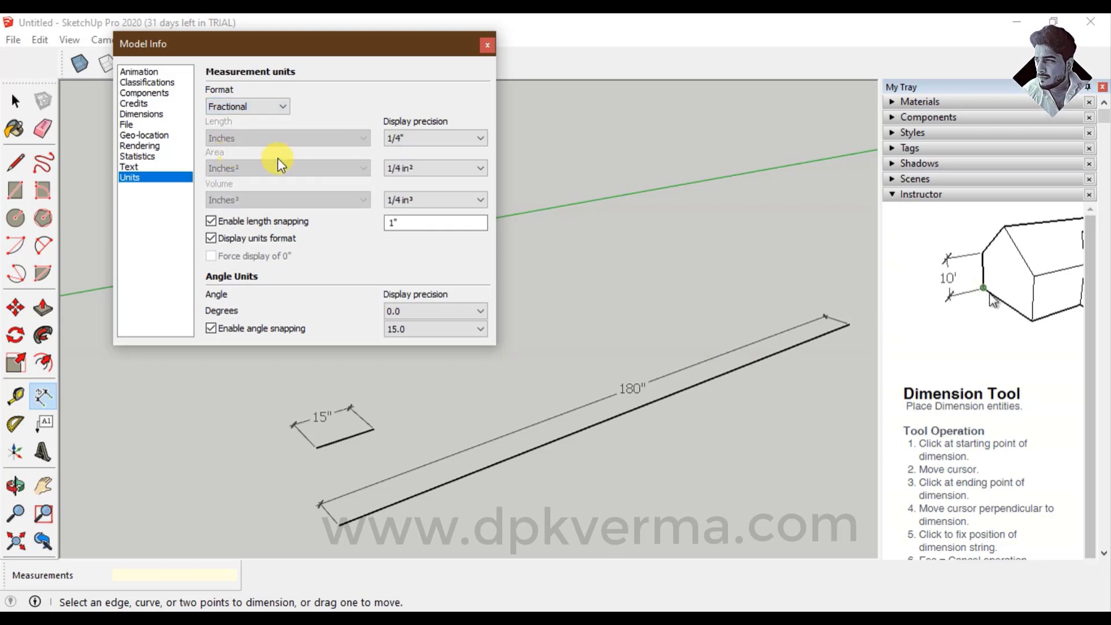
left_click(425, 137)
left_click(405, 163)
left_click(418, 139)
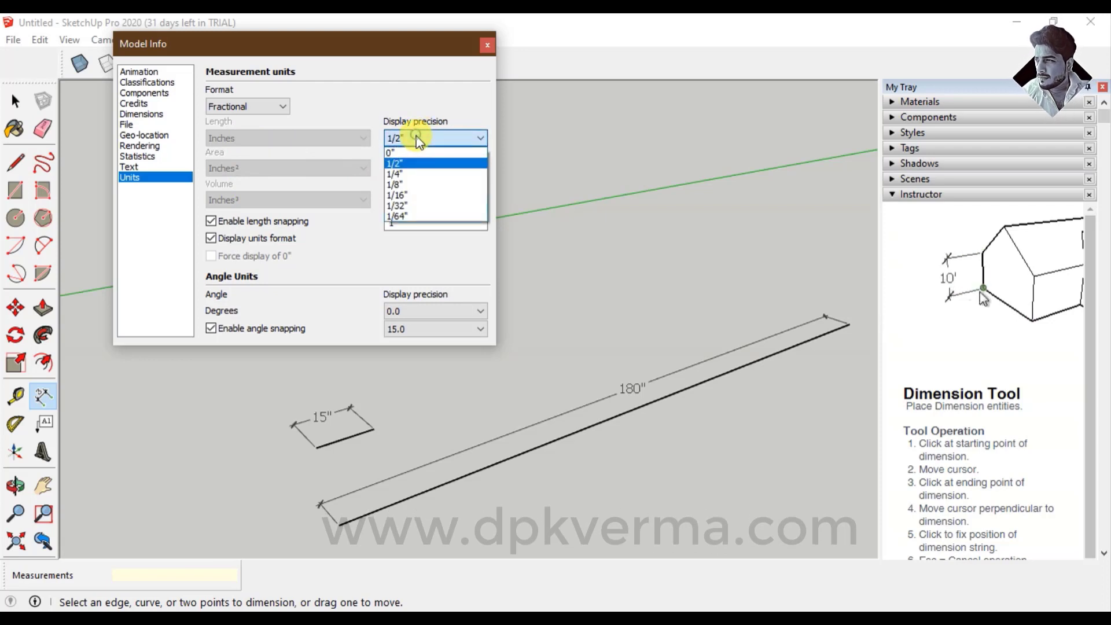
left_click(397, 184)
left_click(405, 139)
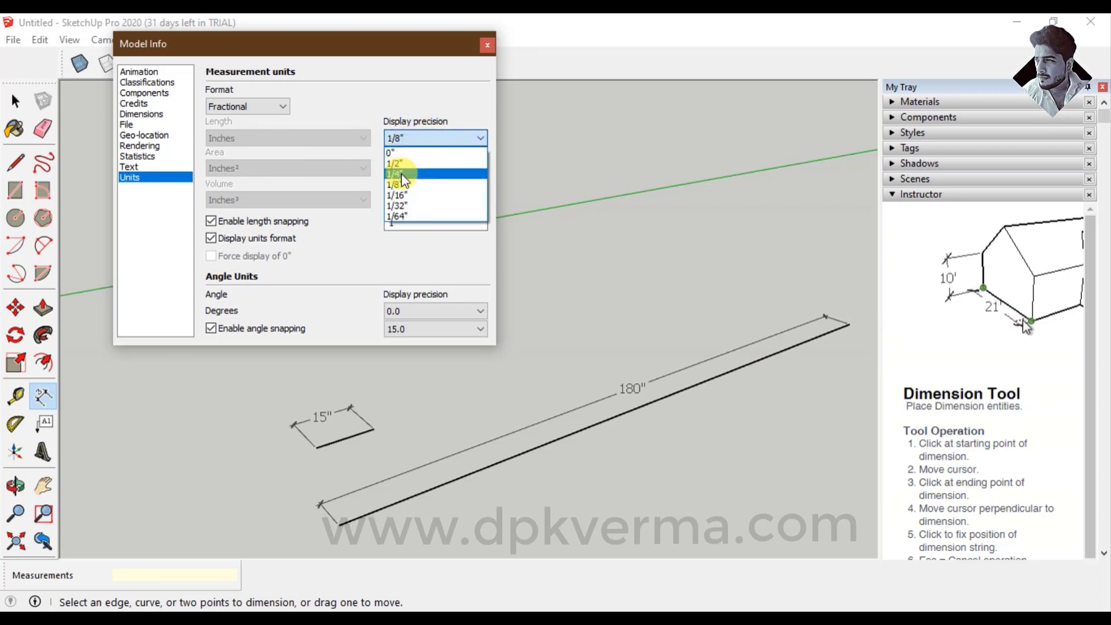
left_click(403, 174)
left_click(264, 107)
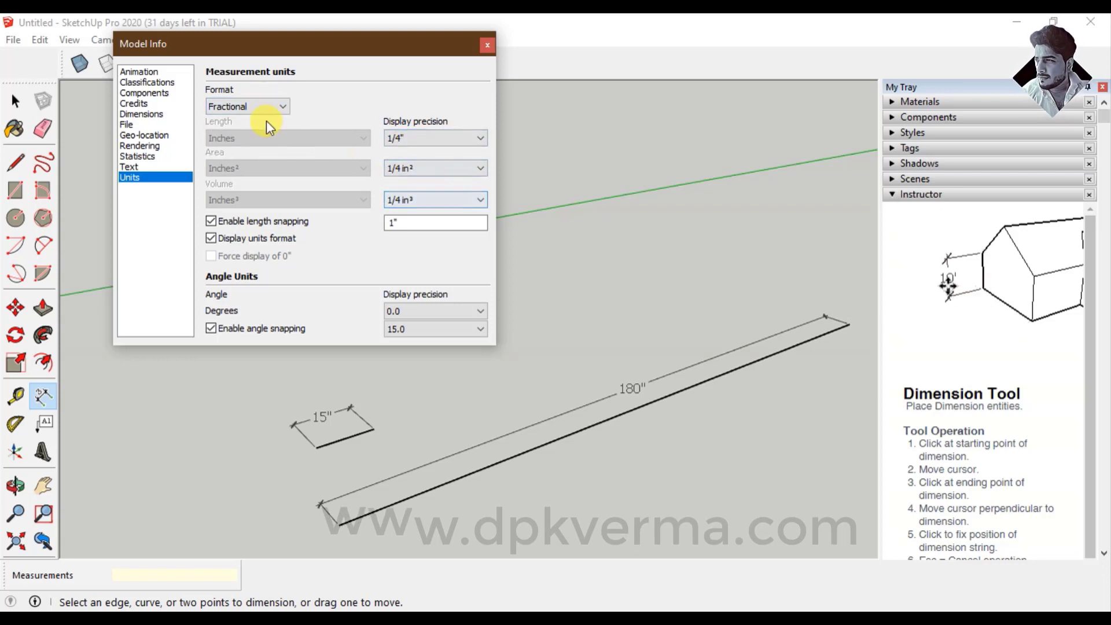
left_click(255, 107)
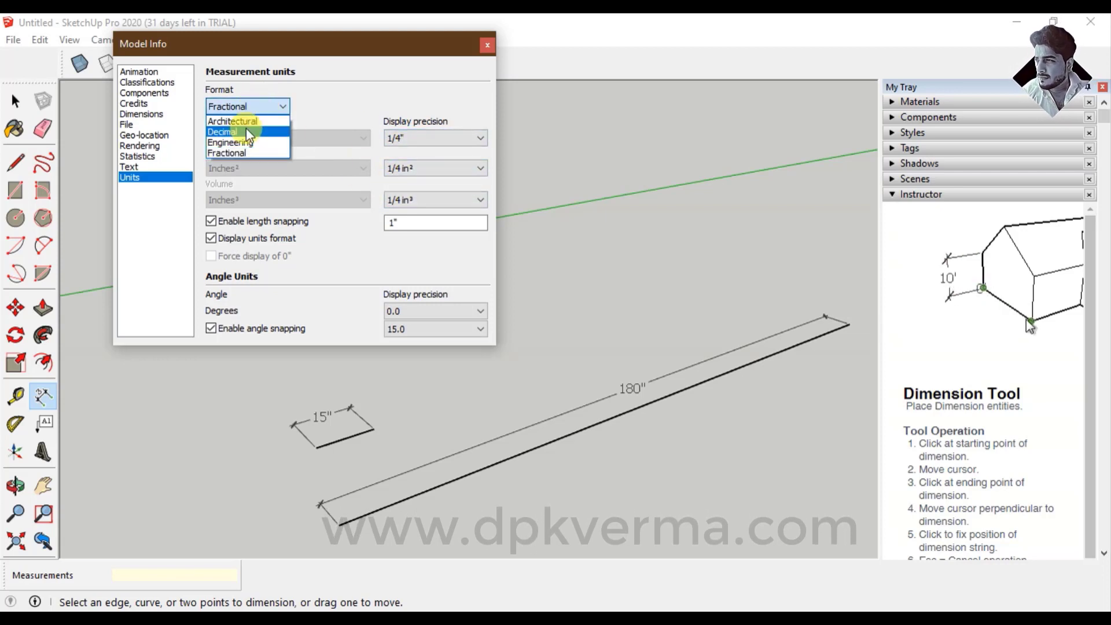
left_click(246, 131)
Show lengths in Centimeters at 0 cm precision, toggling unit labels off and back on.
left_click(260, 135)
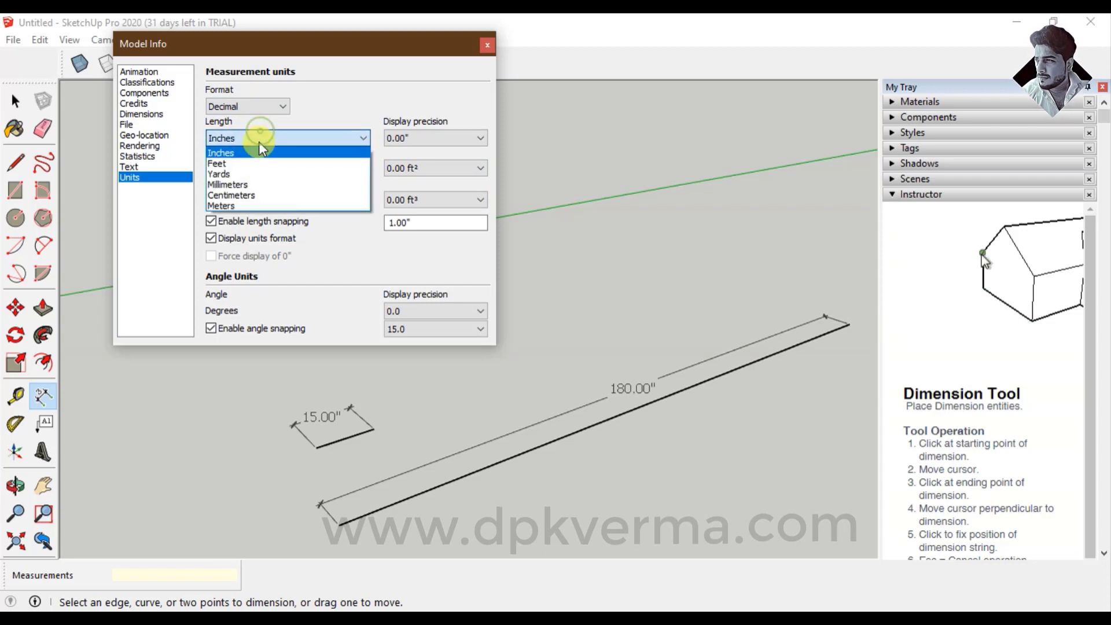
left_click(243, 195)
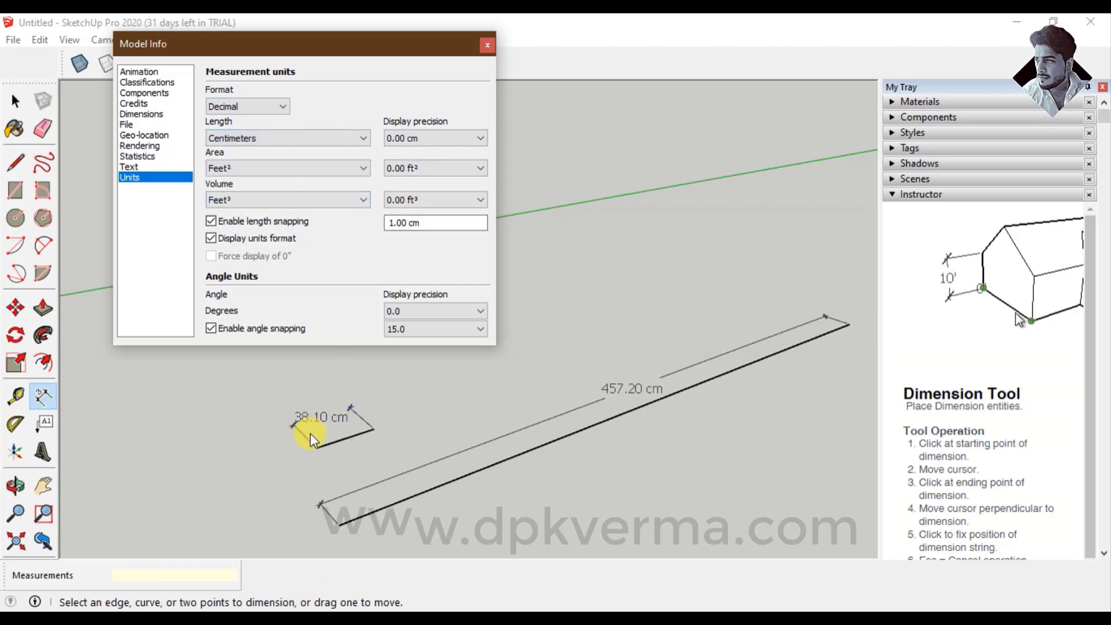
left_click(415, 140)
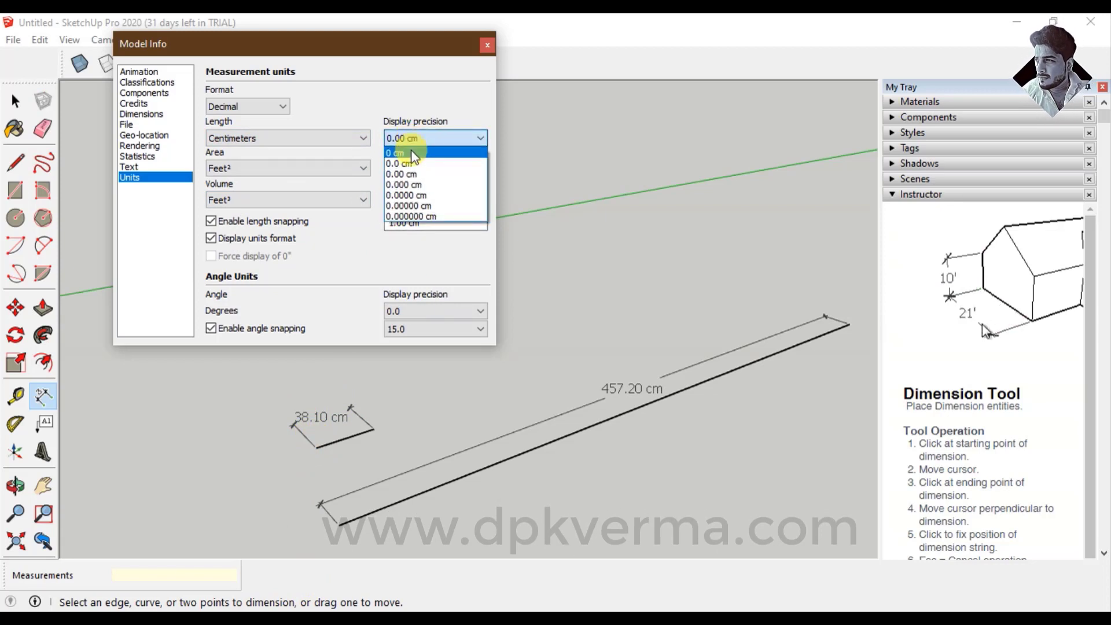
left_click(412, 153)
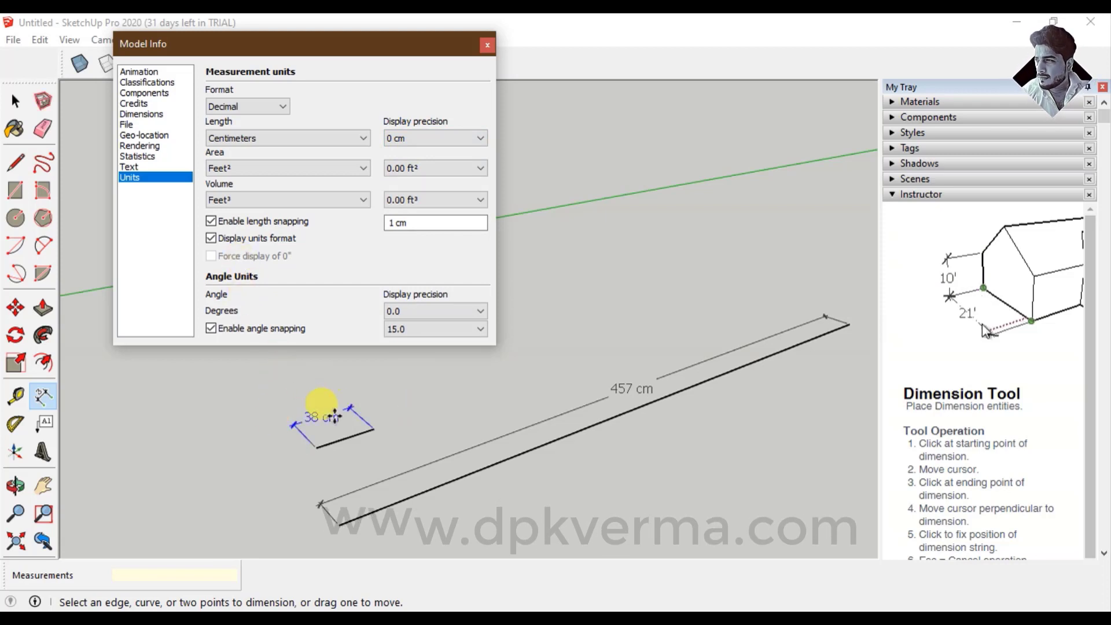
left_click(244, 238)
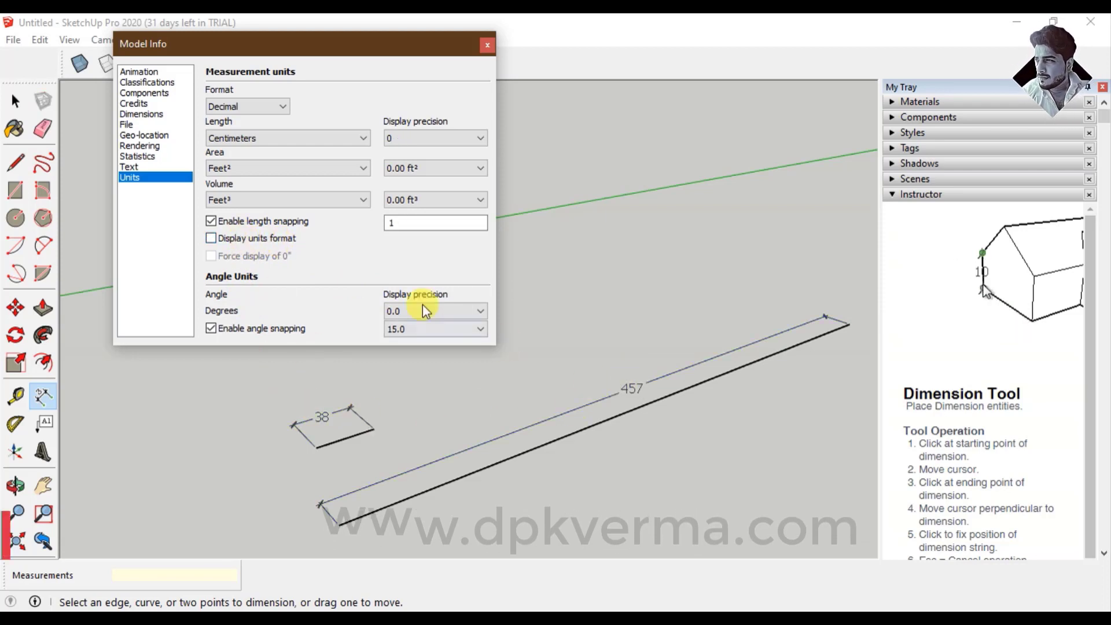
left_click(273, 239)
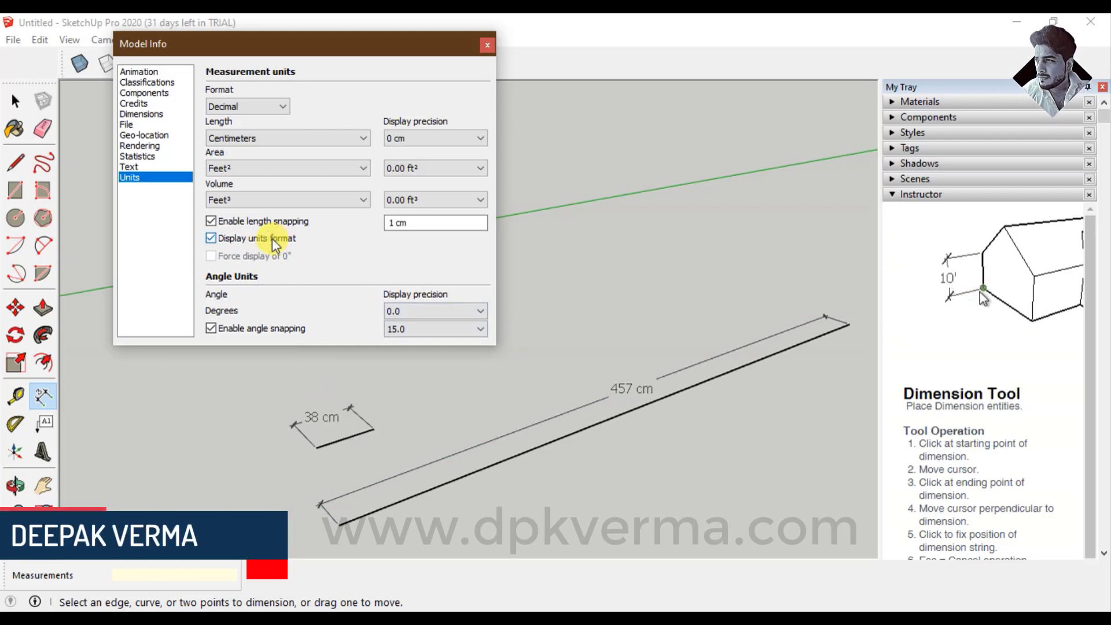
Set Meters with 0.00 precision, then return to Centimeters, giving 457.20 cm and 38.10 cm.
left_click(256, 137)
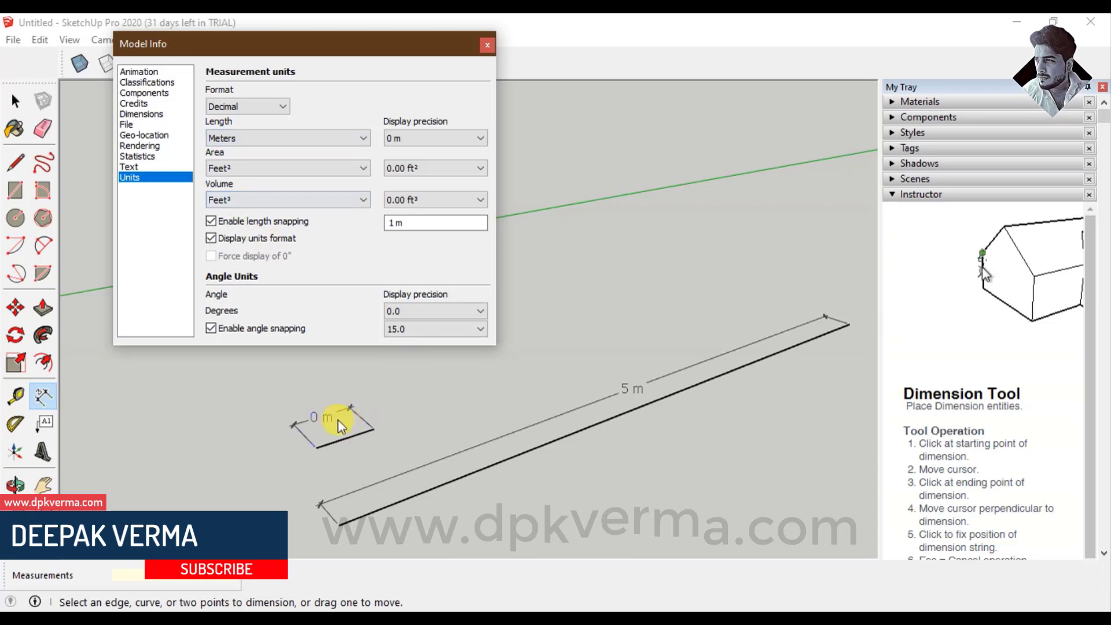
left_click(248, 239)
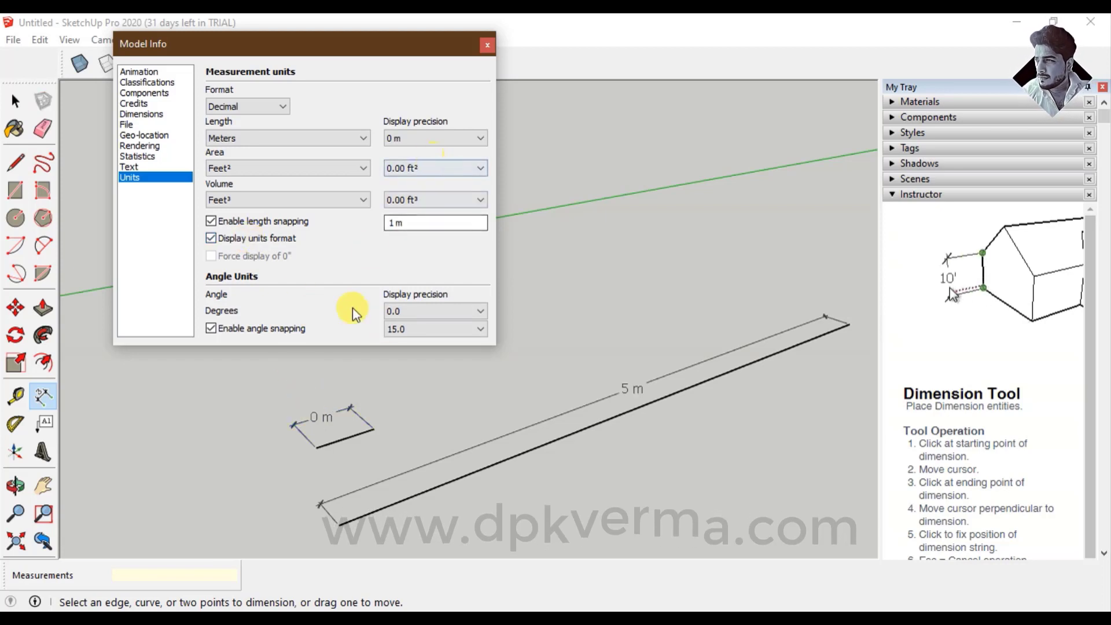
left_click(421, 139)
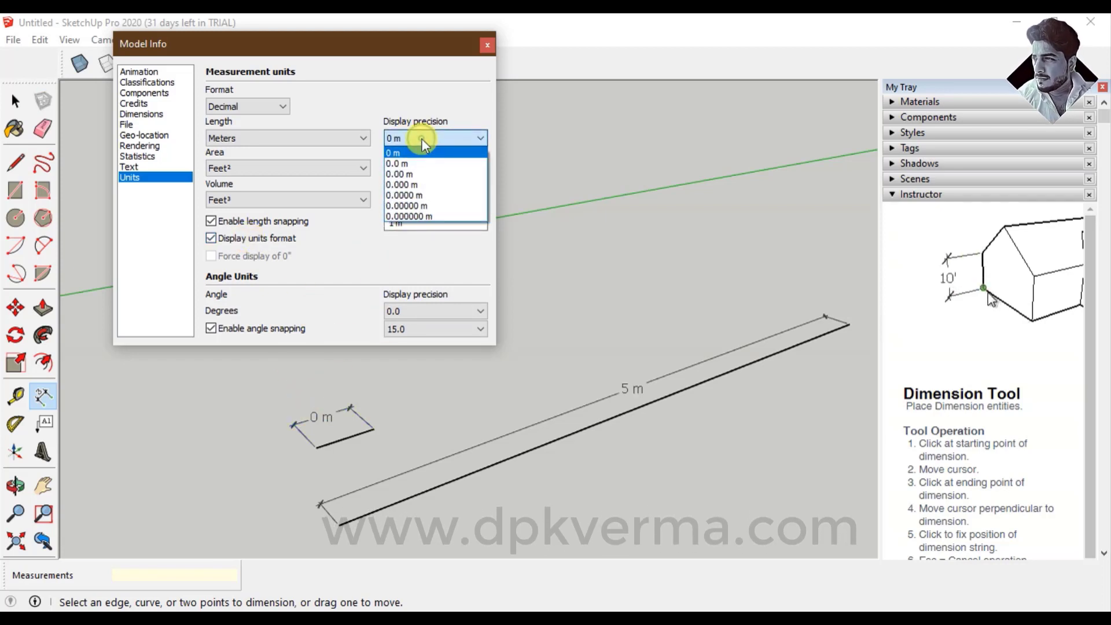
left_click(421, 177)
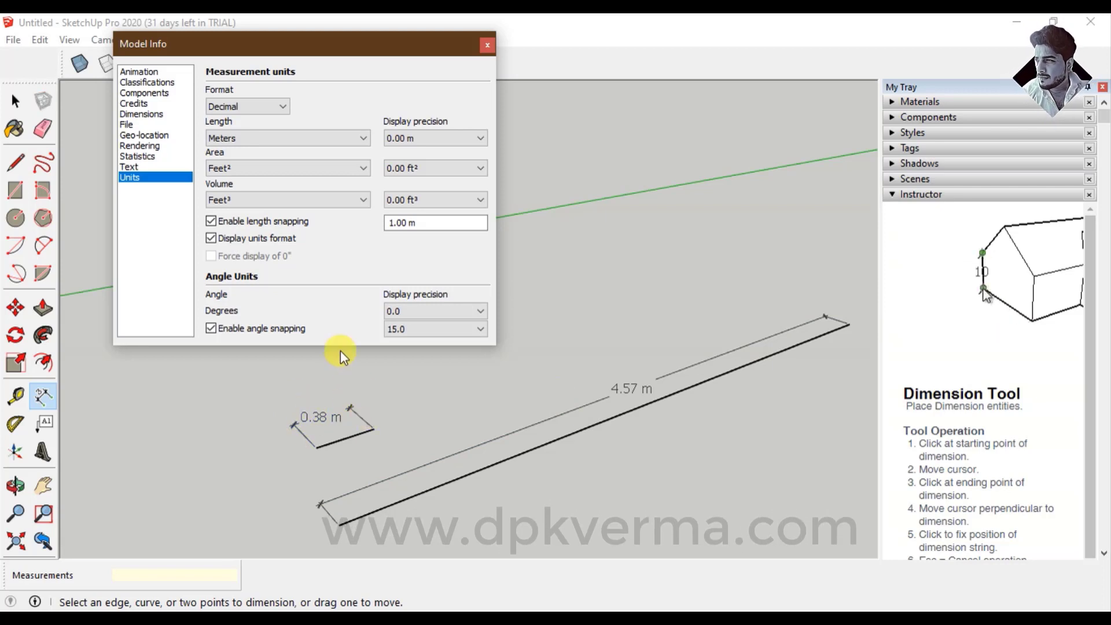
left_click(298, 139)
left_click(283, 194)
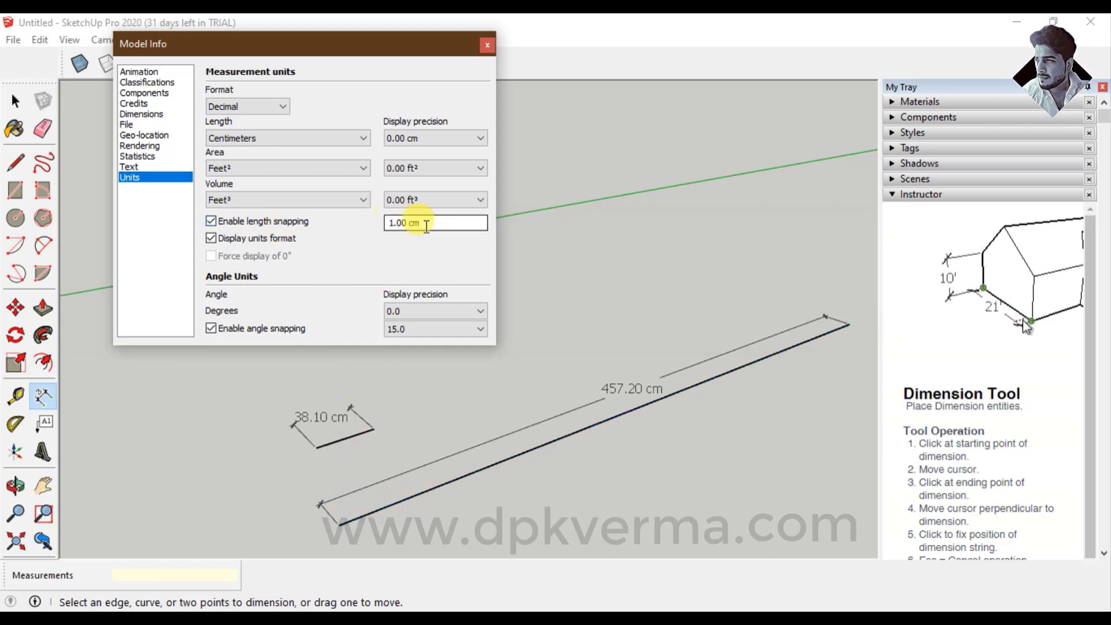
left_click(275, 224)
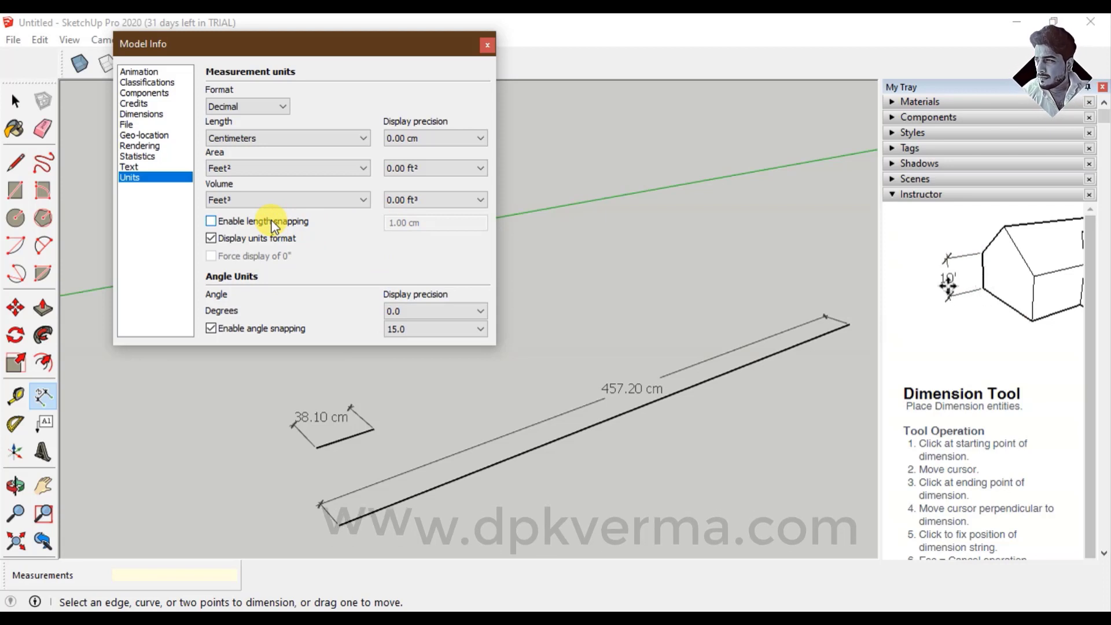
left_click(274, 225)
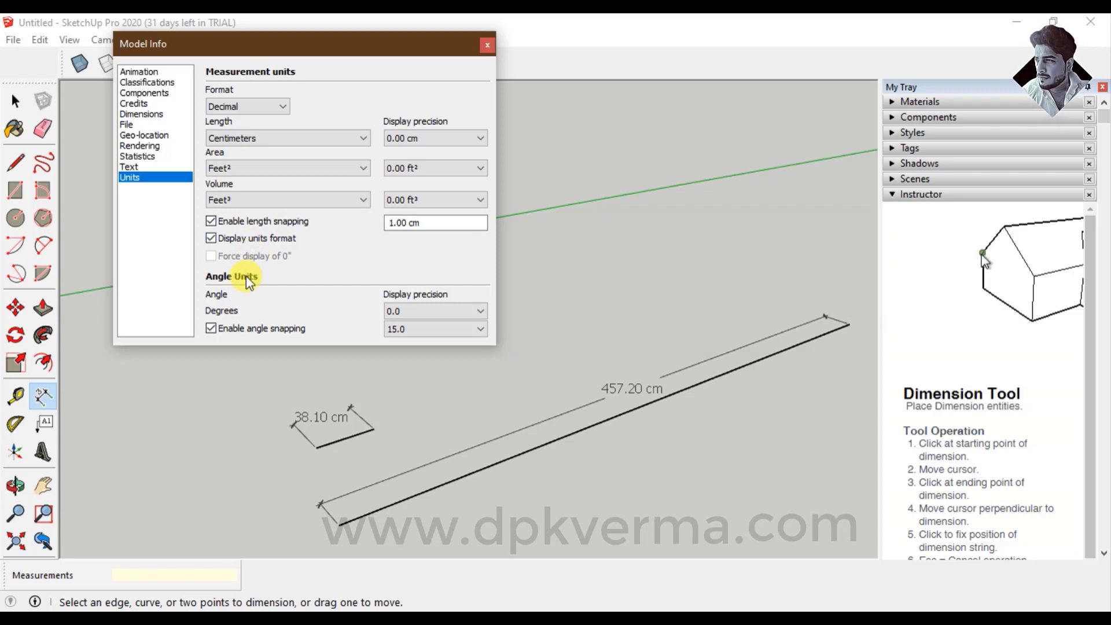
left_click(241, 329)
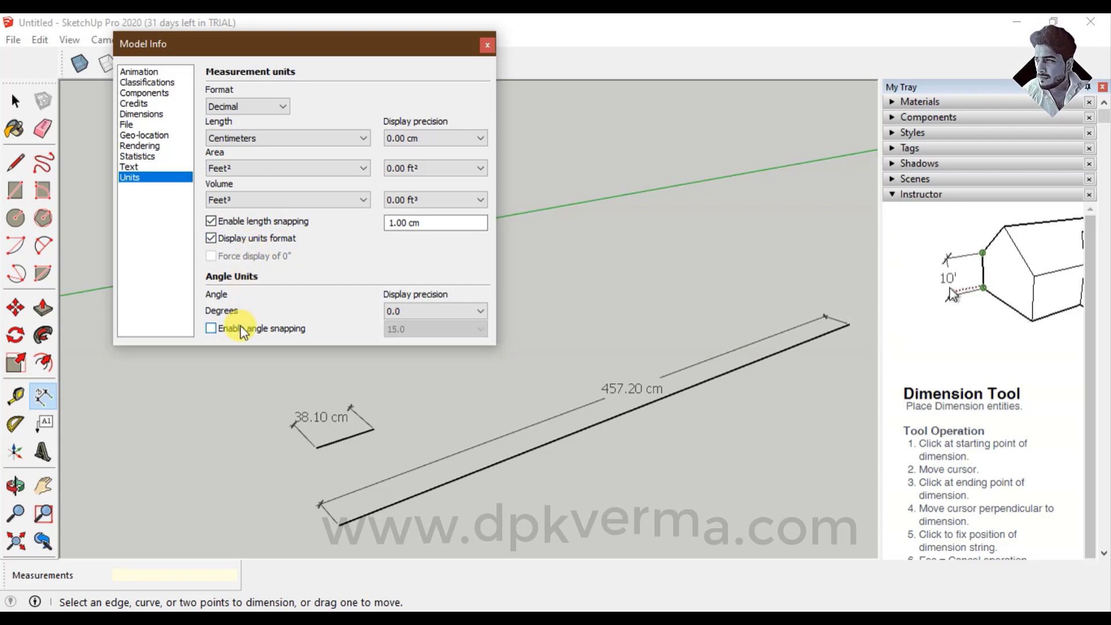
left_click(241, 328)
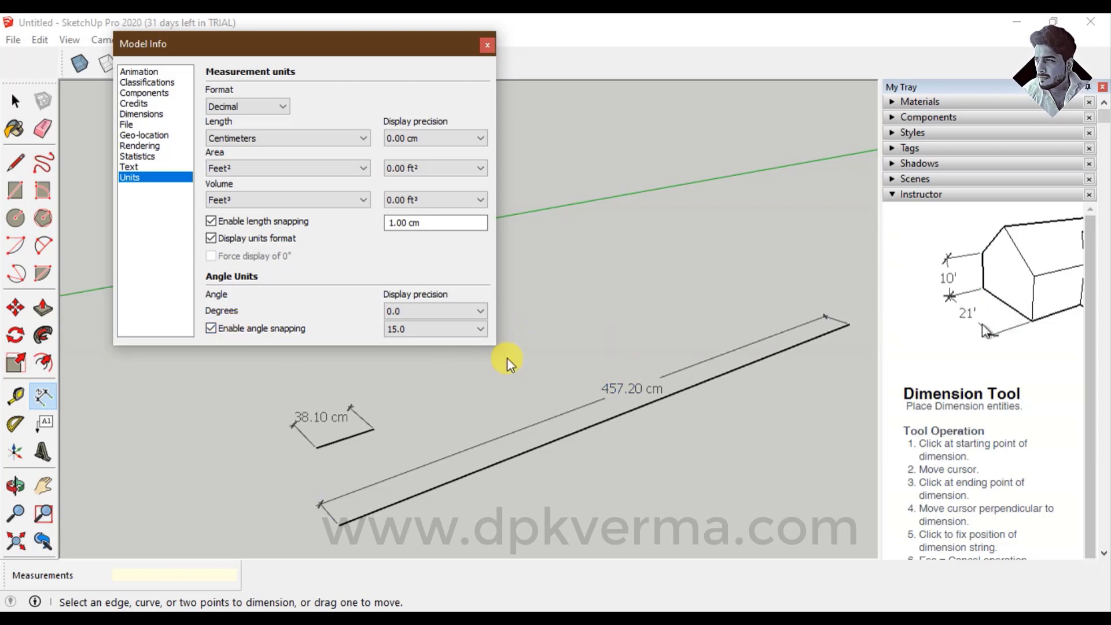
left_click(412, 329)
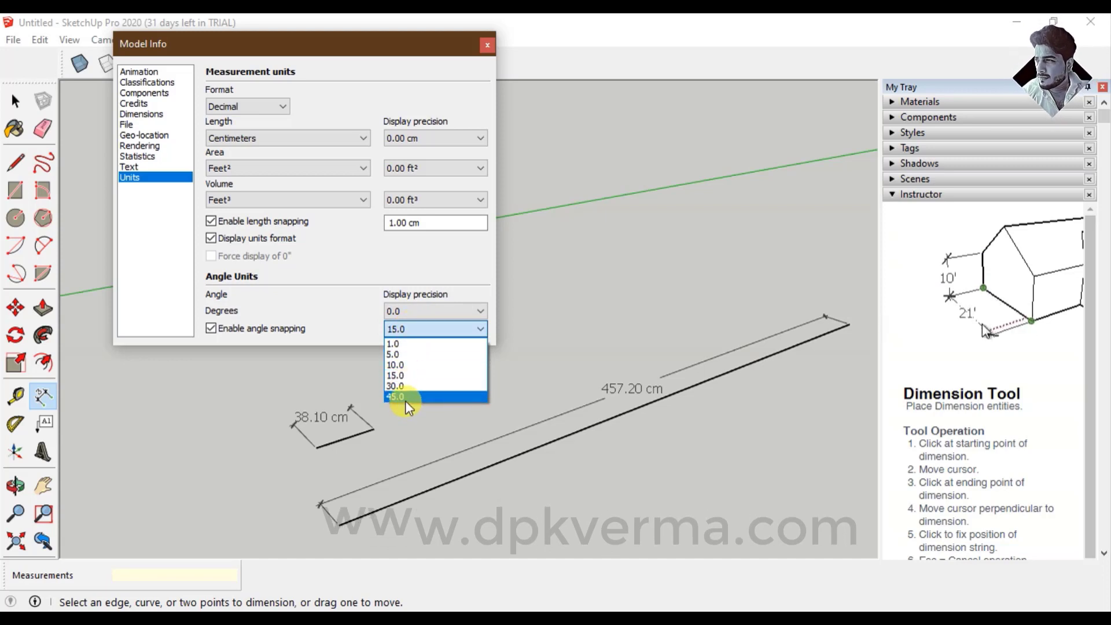
left_click(412, 330)
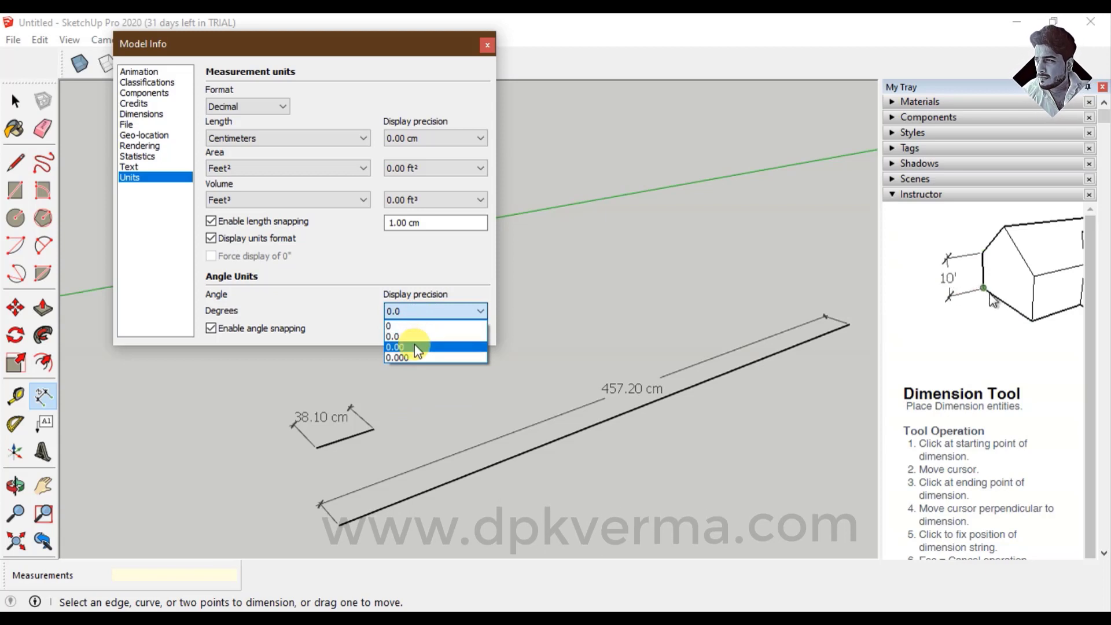
left_click(416, 312)
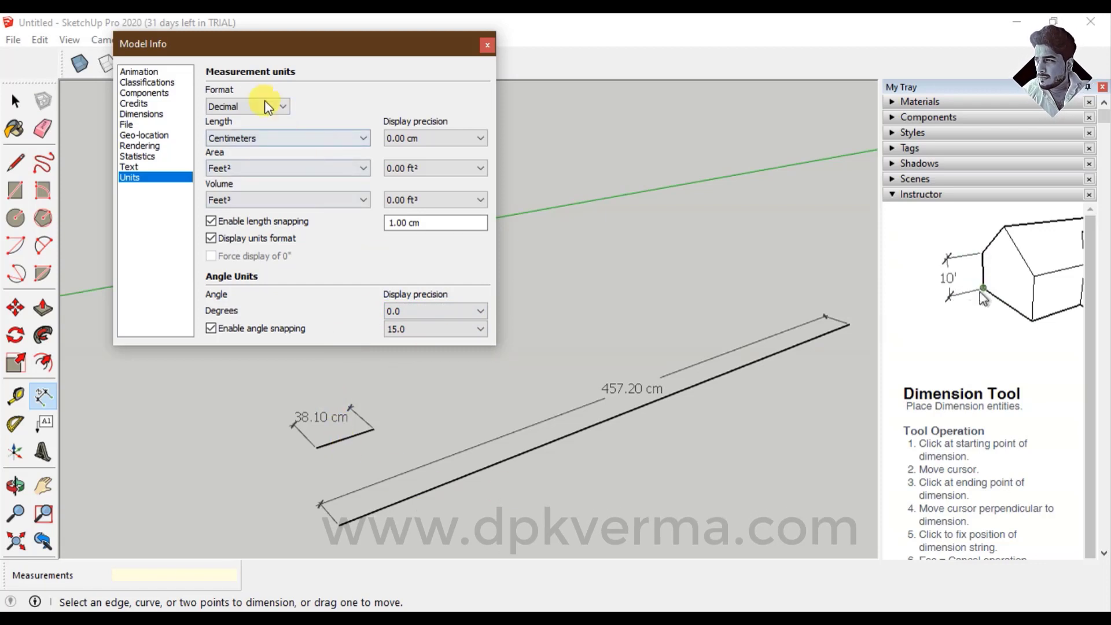
left_click(252, 109)
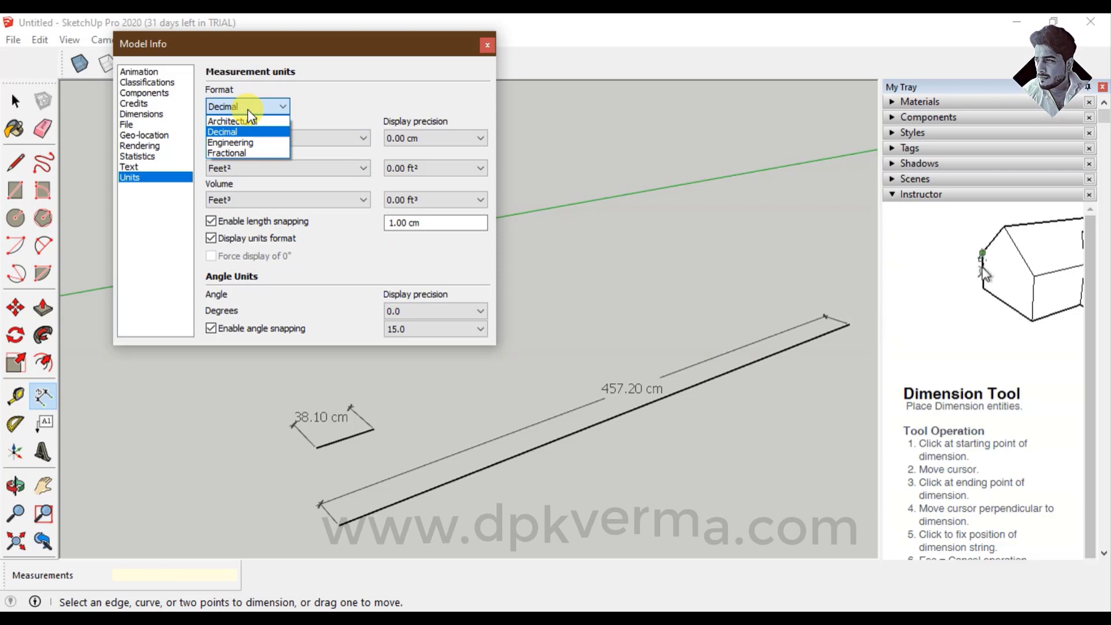
left_click(249, 109)
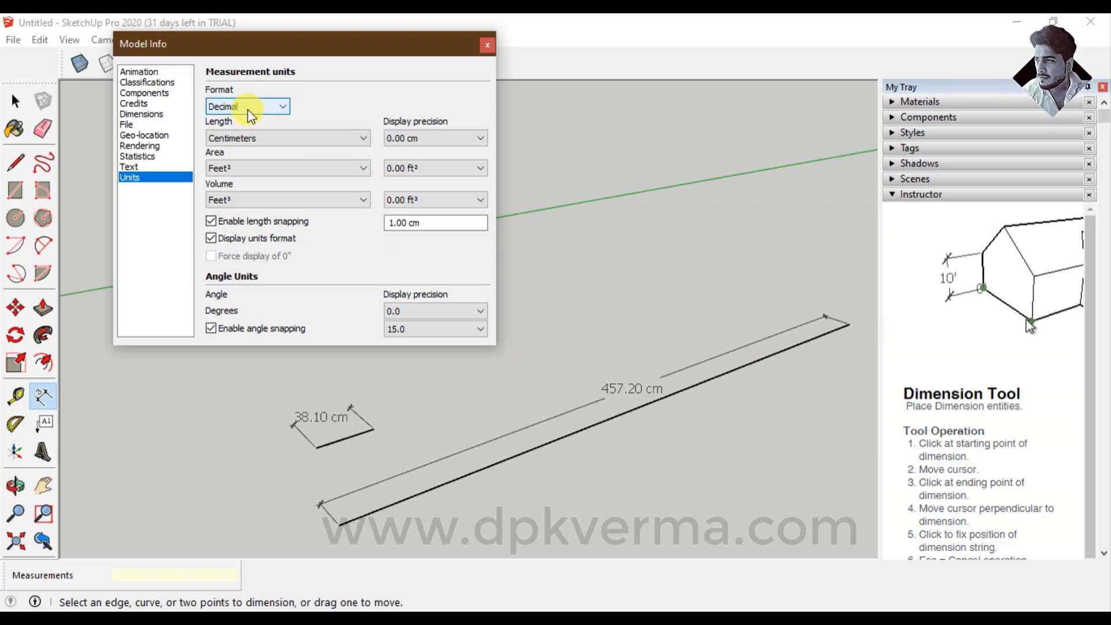
Switch the unit format to Architectural so dimensions read 15' and 1' 3".
left_click(250, 110)
left_click(255, 117)
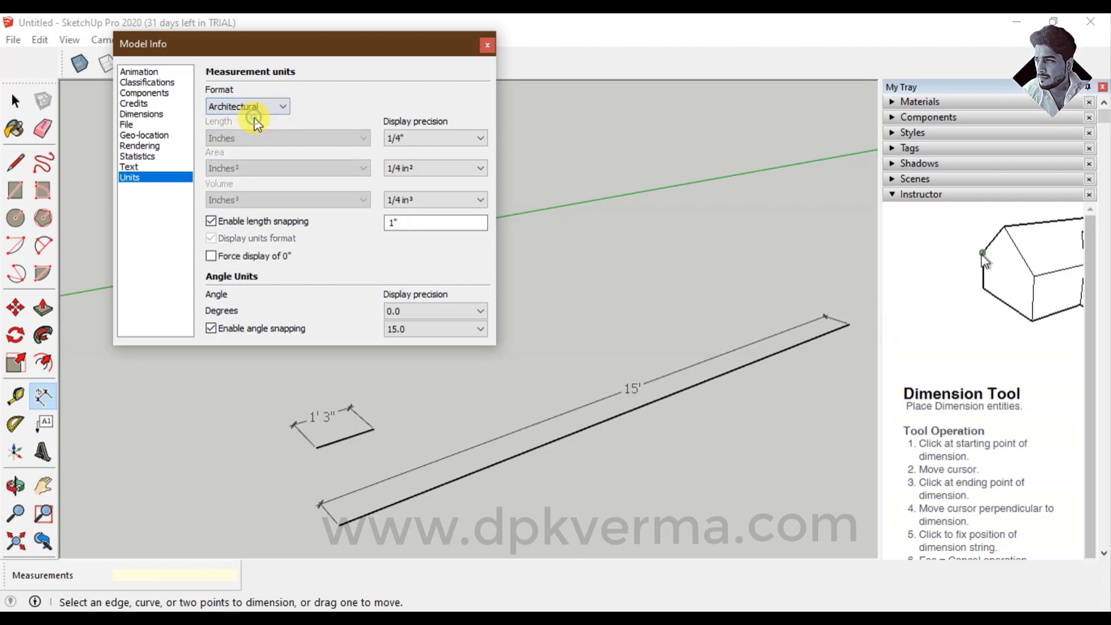